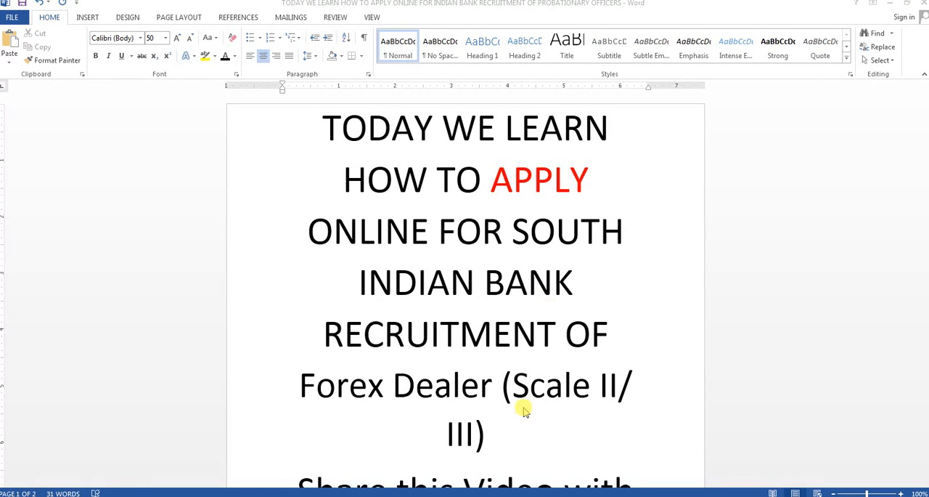
# Switch to Firefox and search the web for SOUTHINDIAN BANK
pyautogui.scroll(-3, 521, 395)
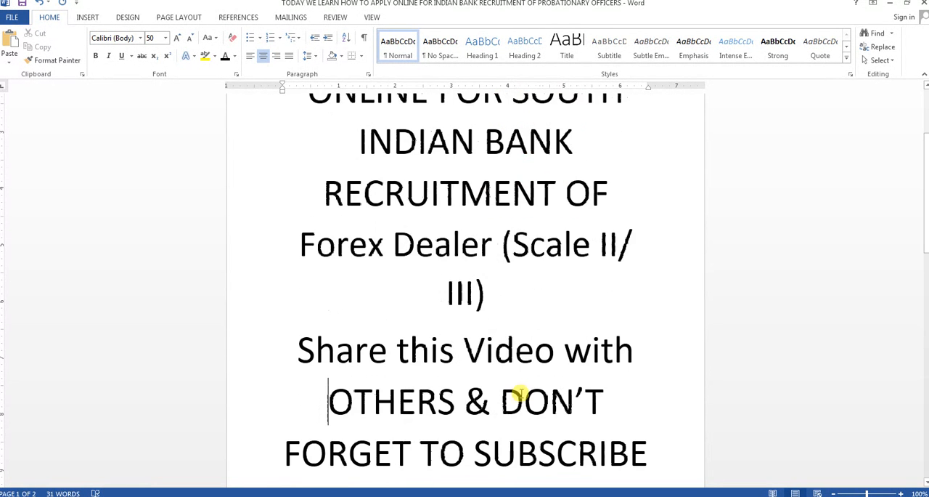
pyautogui.scroll(-1, 521, 392)
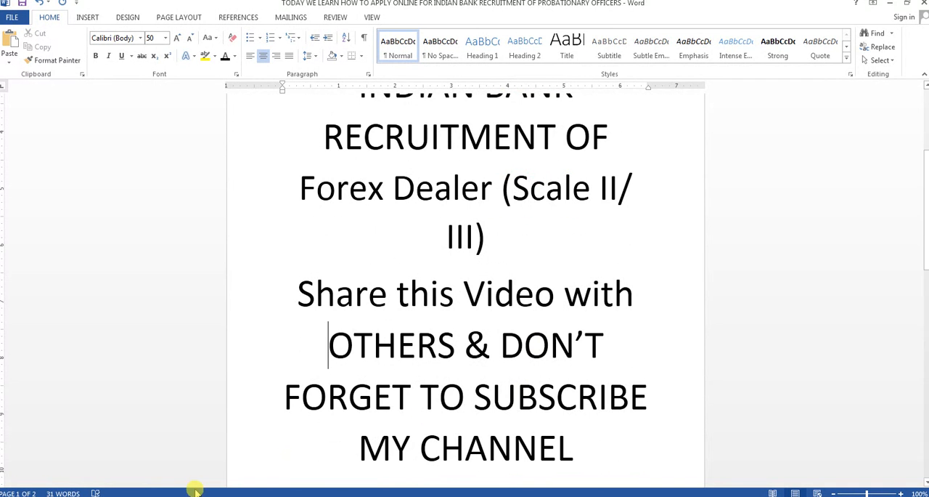
pyautogui.click(155, 496)
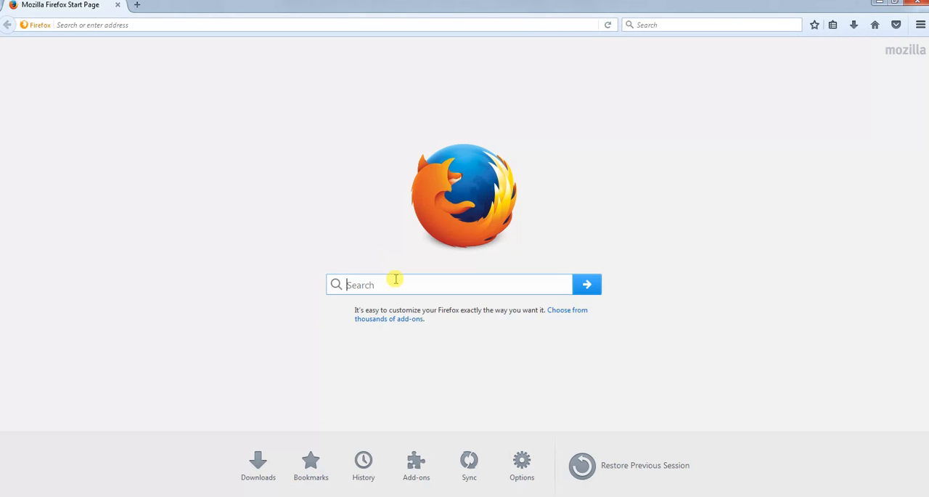
pyautogui.write('SOUTH')
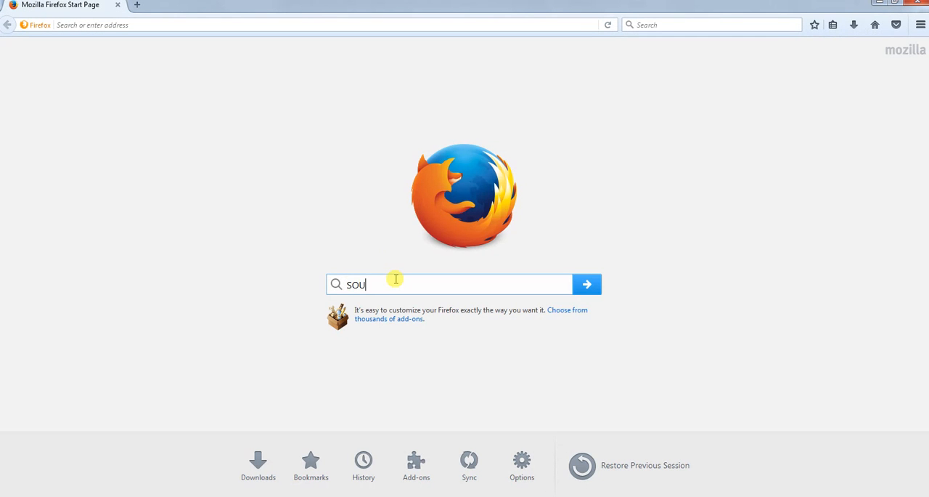
pyautogui.write('INDIAN BANK')
pyautogui.press('Return')
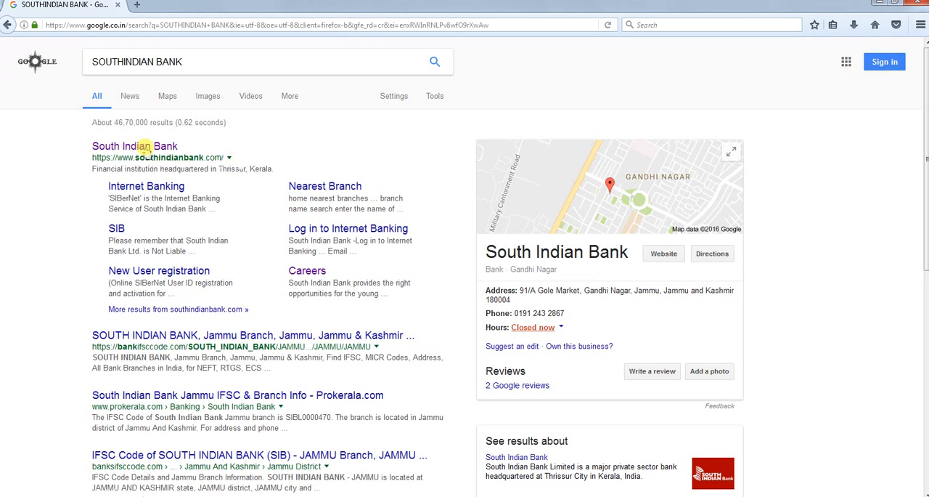
# Open the official South Indian Bank website from the results, dismiss the promotional popup and go to the Careers page
pyautogui.click(145, 149)
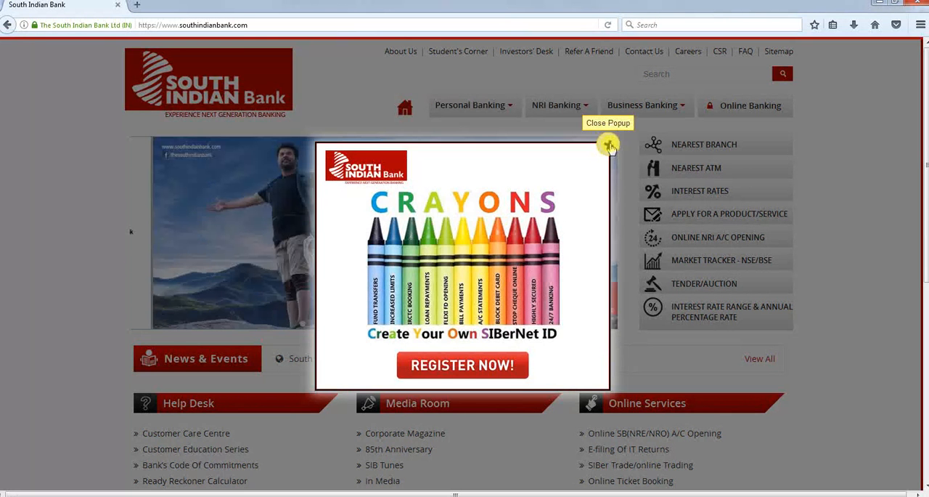
pyautogui.click(609, 145)
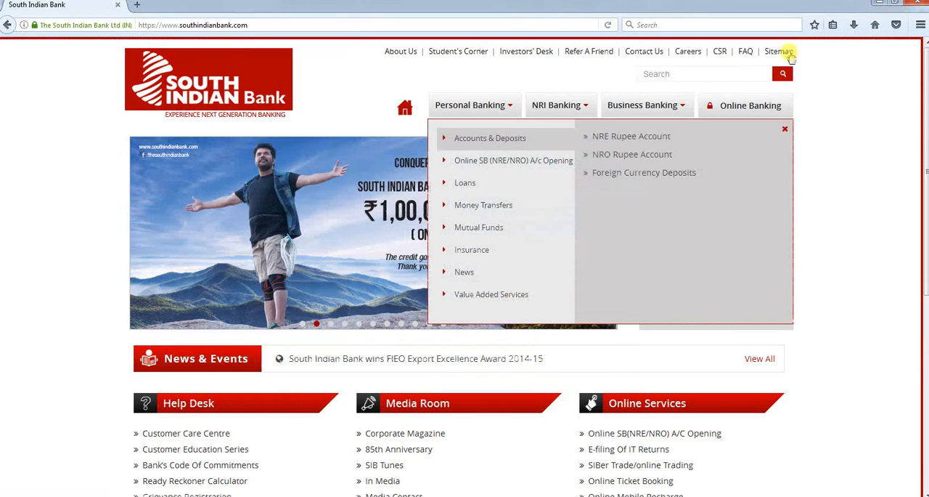
pyautogui.click(689, 51)
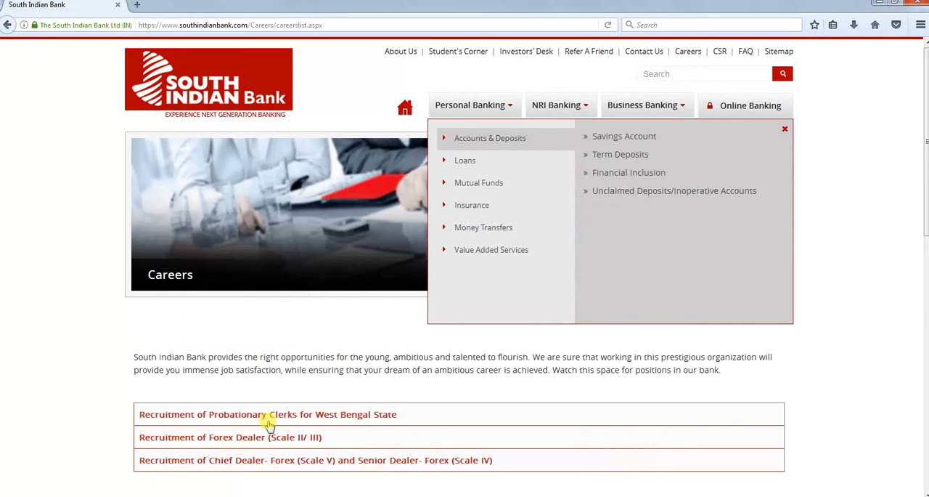
# Open the Recruitment of Forex Dealer (Scale II/ III) posting and start its online application
pyautogui.scroll(-1, 275, 406)
pyautogui.scroll(-3, 217, 384)
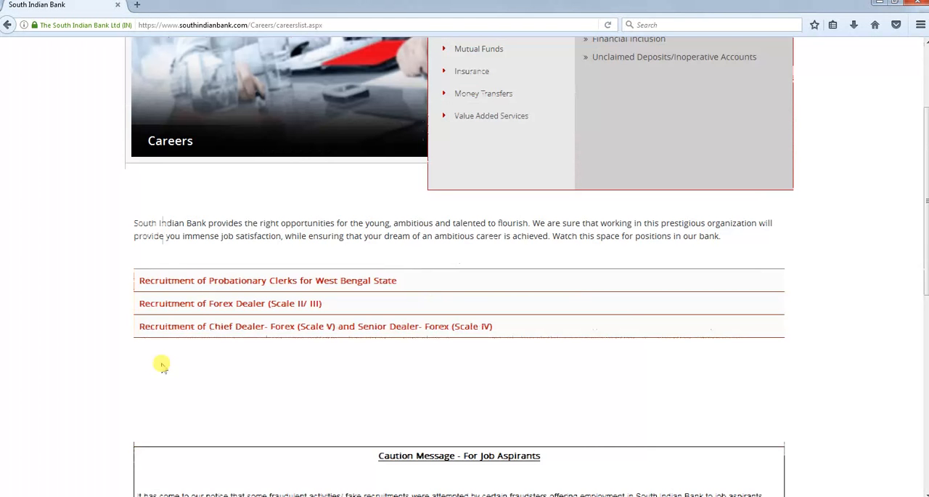
pyautogui.click(279, 307)
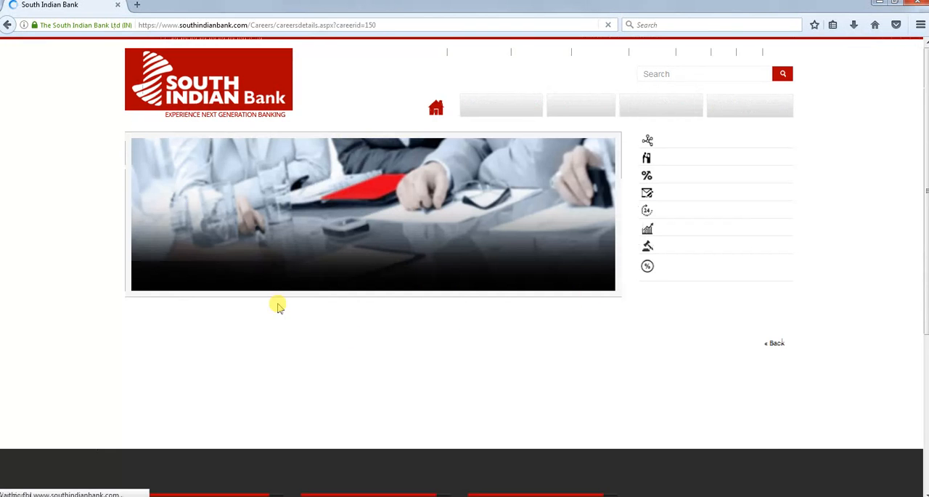
pyautogui.scroll(-2, 276, 412)
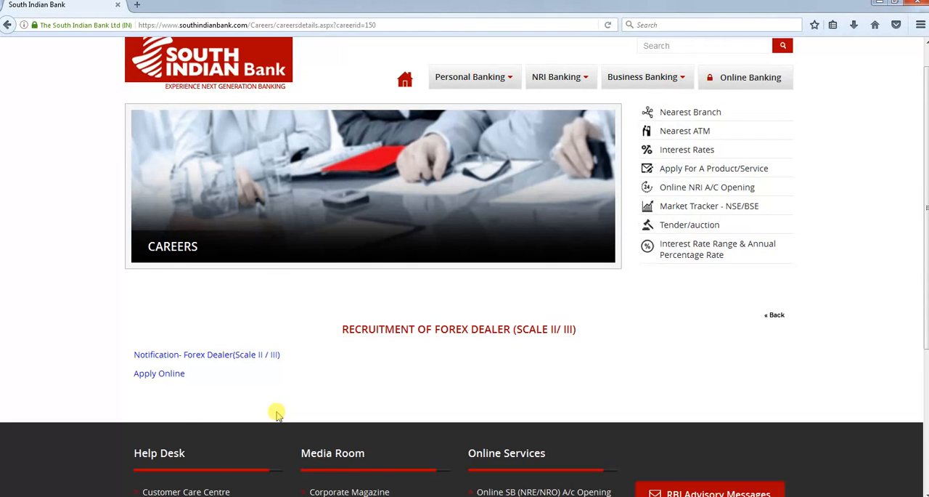
pyautogui.scroll(-1, 276, 412)
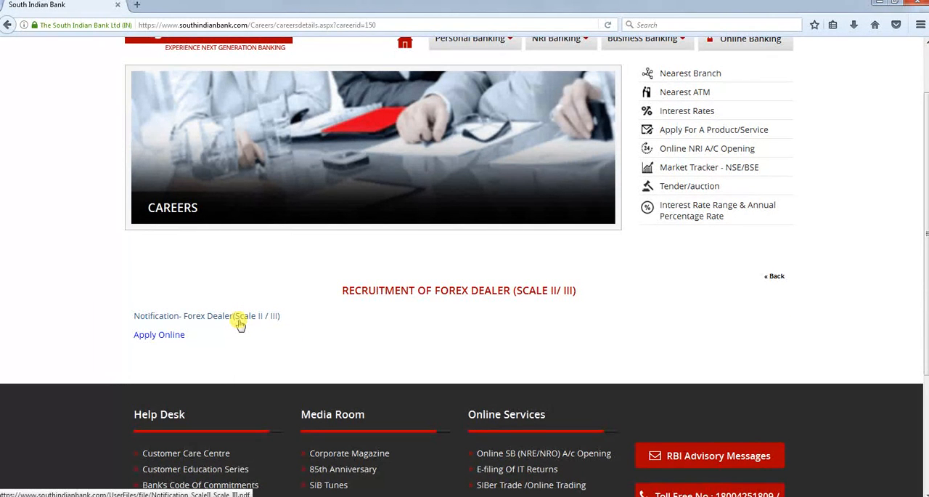
pyautogui.click(170, 337)
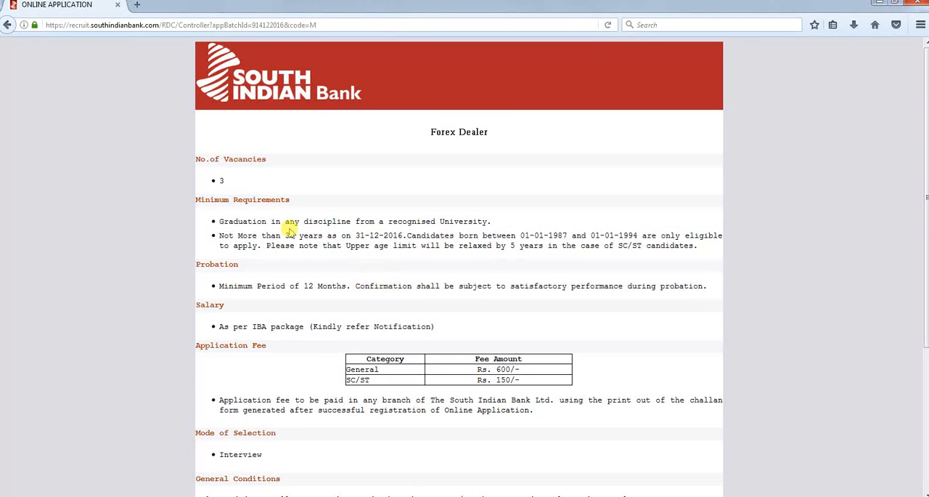
# Review the Forex Dealer requirements and general conditions, then proceed to the new applicant registration form
pyautogui.scroll(-3, 455, 334)
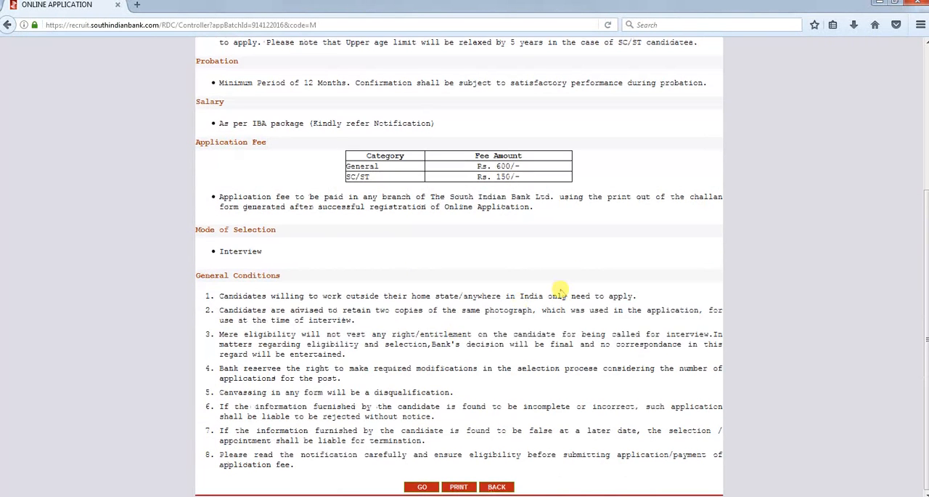
pyautogui.scroll(1, 562, 288)
pyautogui.scroll(3, 563, 287)
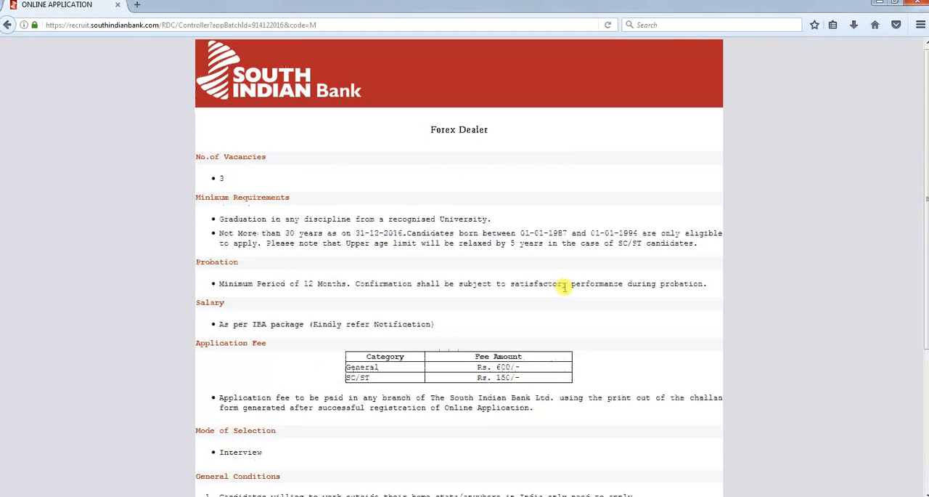
pyautogui.scroll(-2, 564, 286)
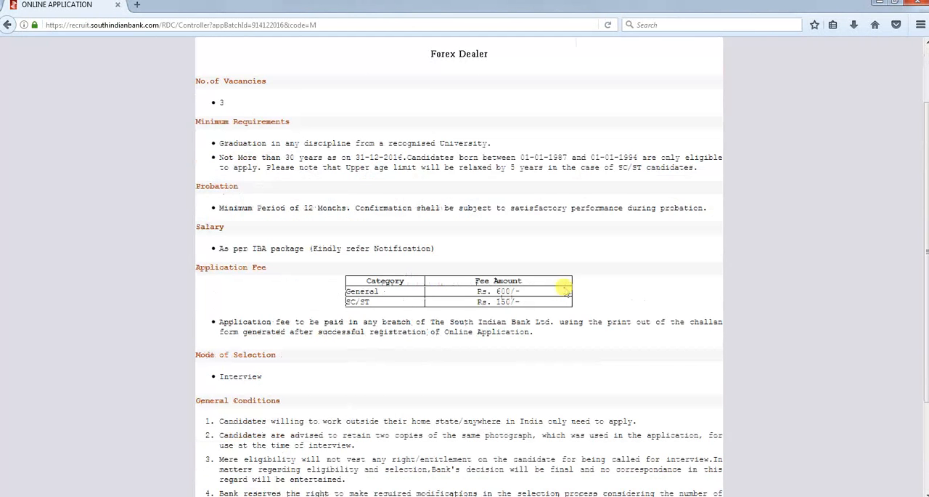
pyautogui.scroll(-3, 565, 289)
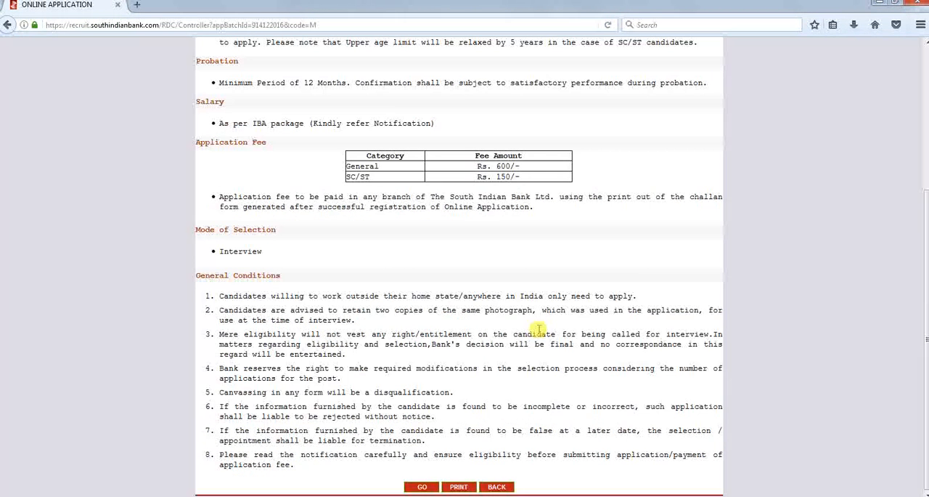
pyautogui.click(421, 487)
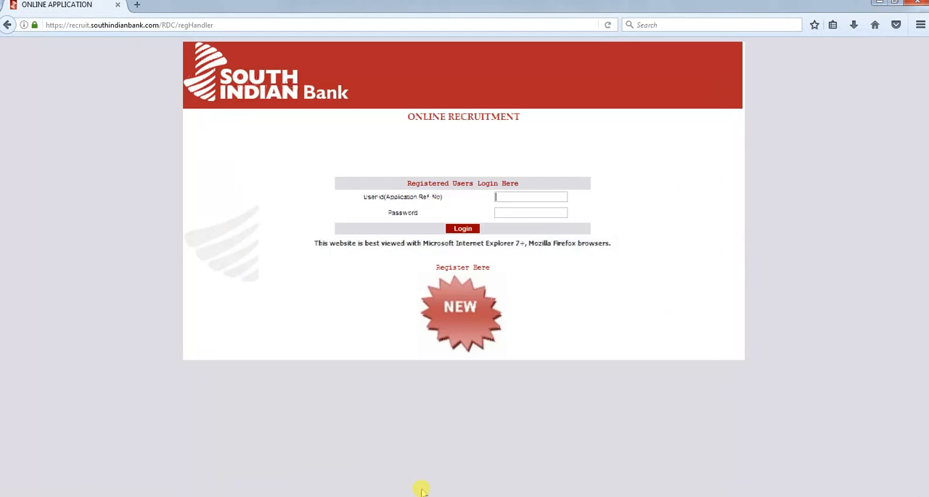
pyautogui.click(469, 314)
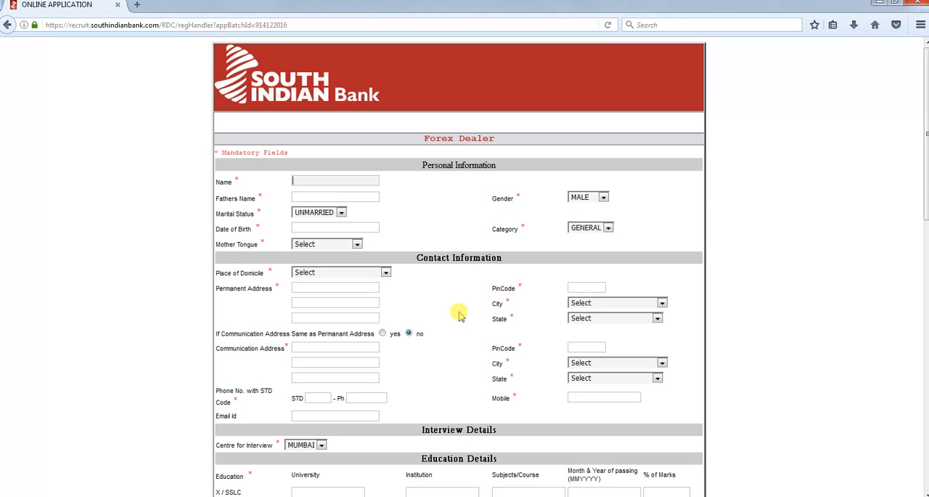
# Enter the applicant's full name and the father's name in the Personal Information section
pyautogui.click(328, 182)
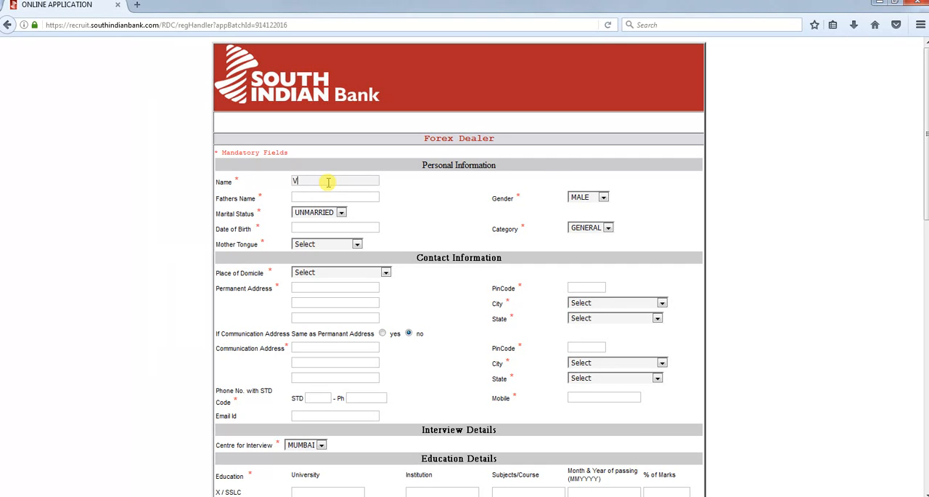
pyautogui.press('Tab')
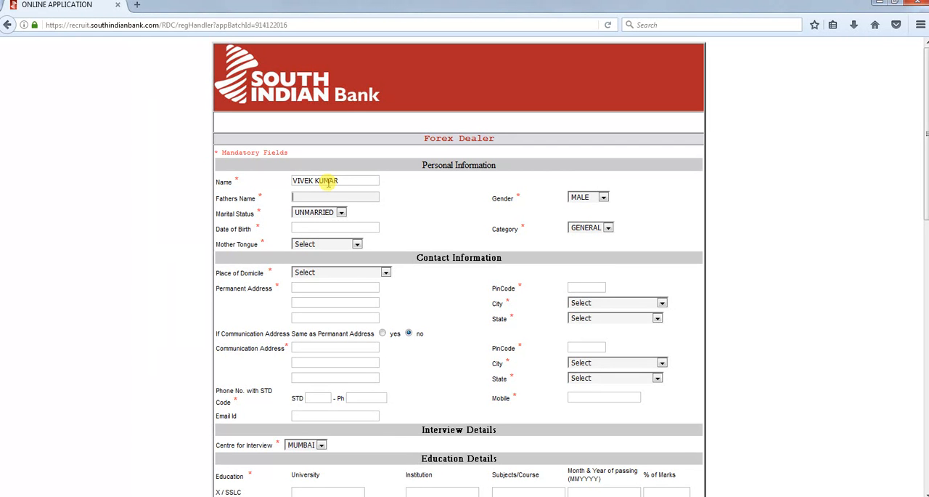
pyautogui.press('Tab')
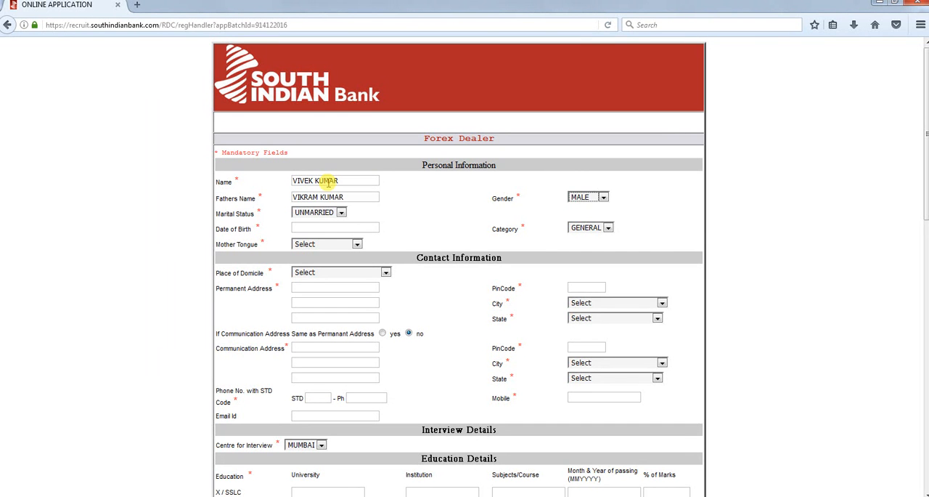
# Keep the default gender and marital status and choose the applicant's date of birth from the calendar
pyautogui.press('Tab')
pyautogui.press('Tab')
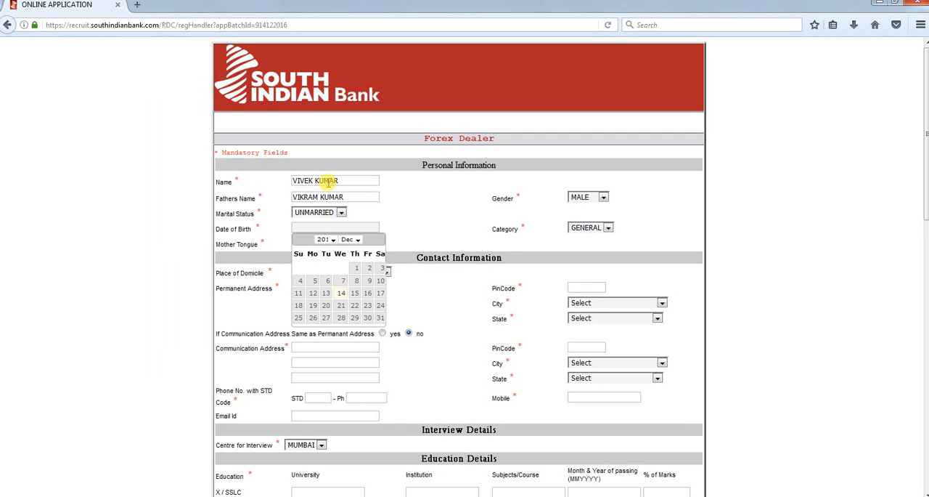
pyautogui.click(355, 267)
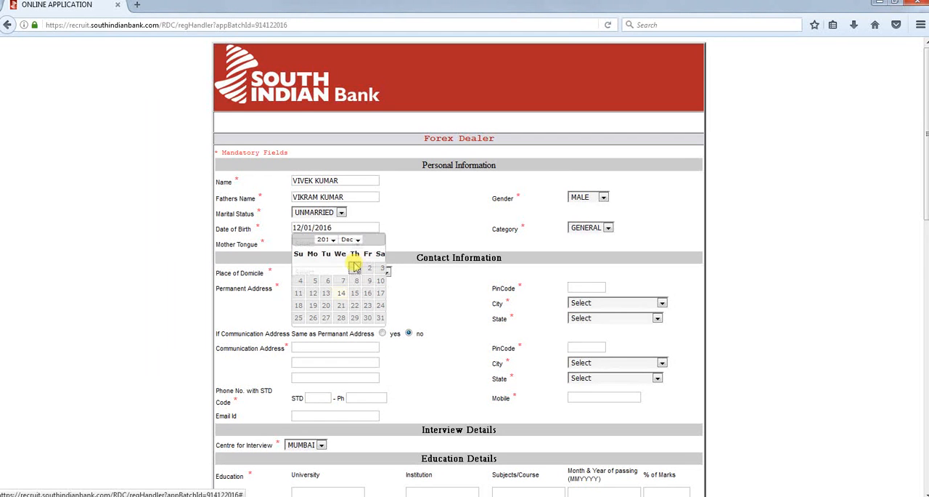
pyautogui.click(331, 227)
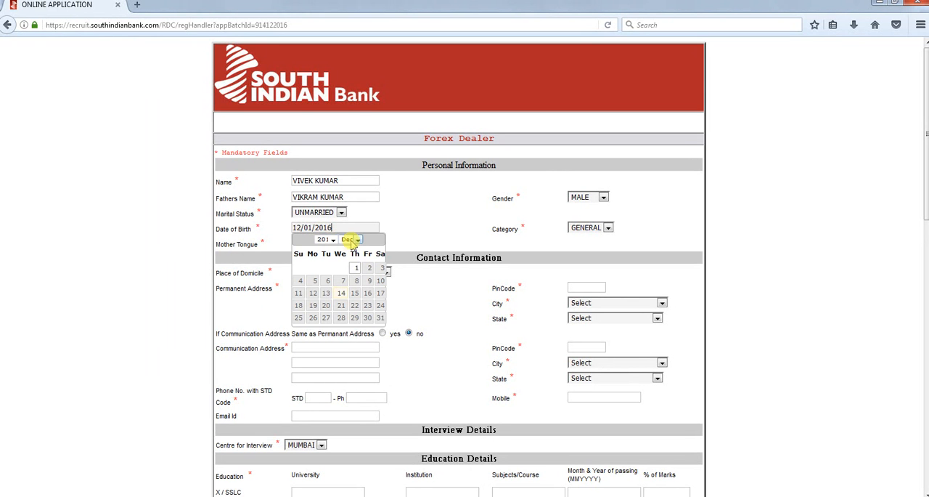
pyautogui.click(326, 240)
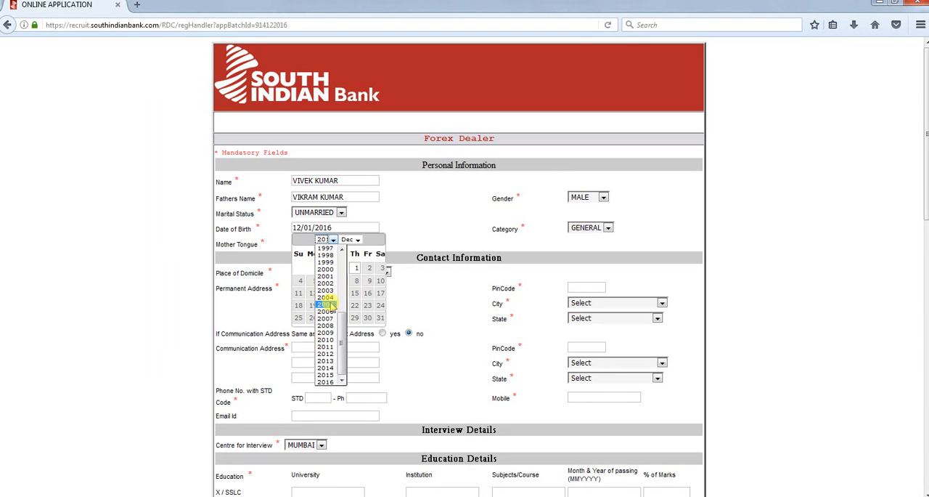
pyautogui.scroll(4, 332, 338)
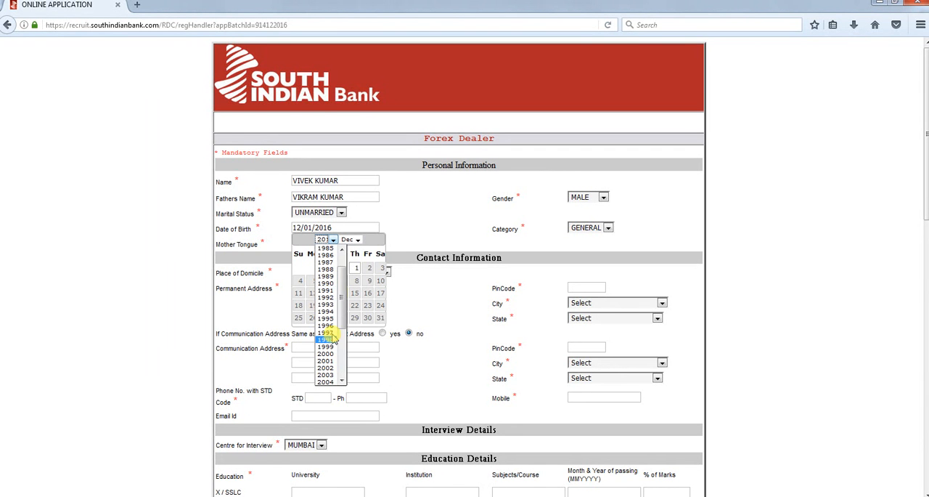
pyautogui.click(325, 318)
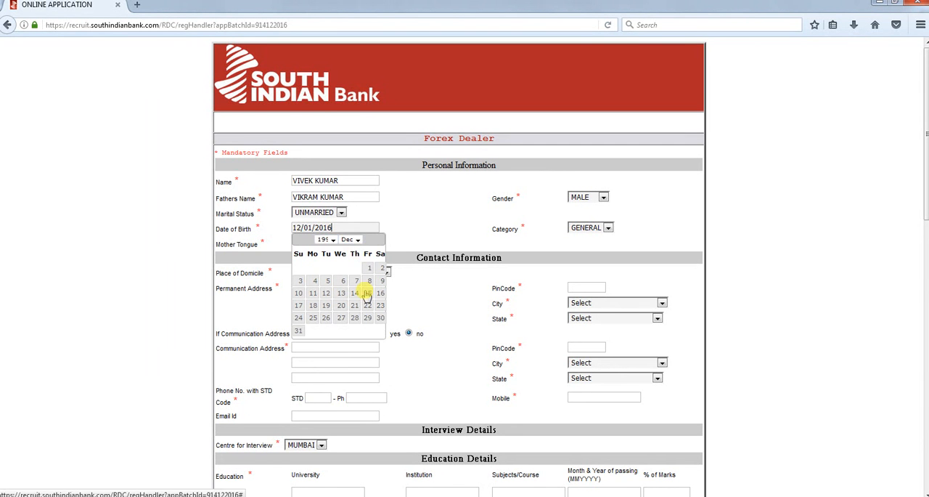
pyautogui.click(341, 295)
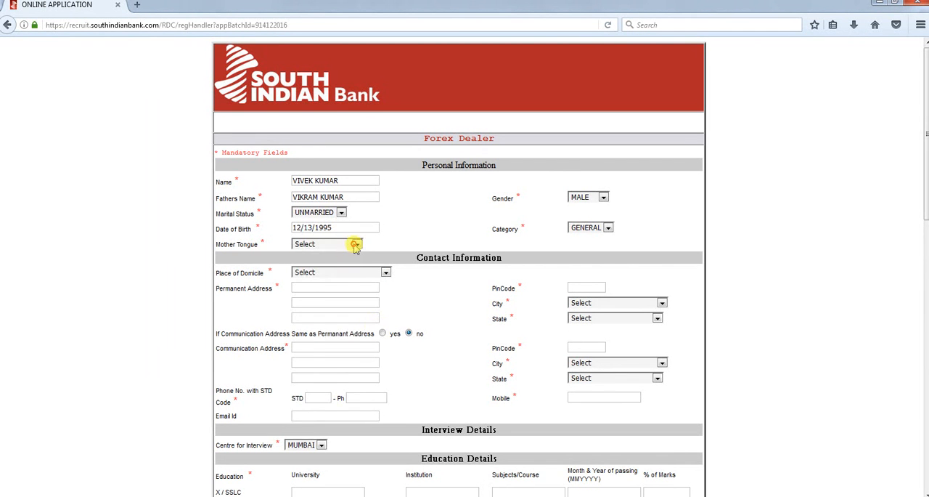
# Set the mother tongue to HINDI and the place of domicile to JAMMU
pyautogui.click(355, 245)
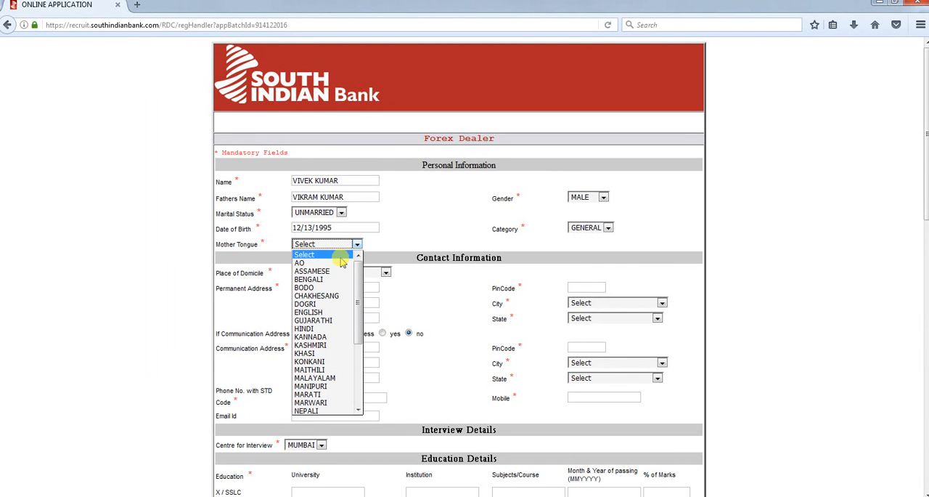
pyautogui.press('h')
pyautogui.press('Return')
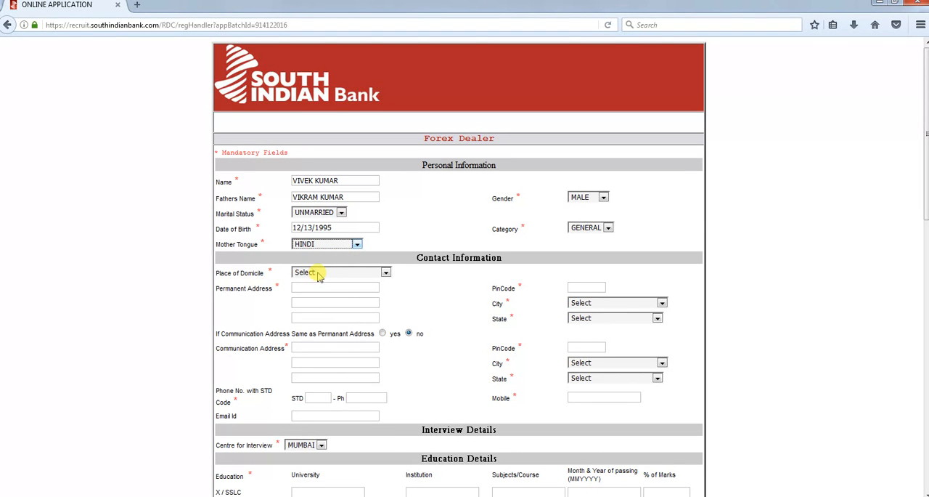
pyautogui.click(318, 273)
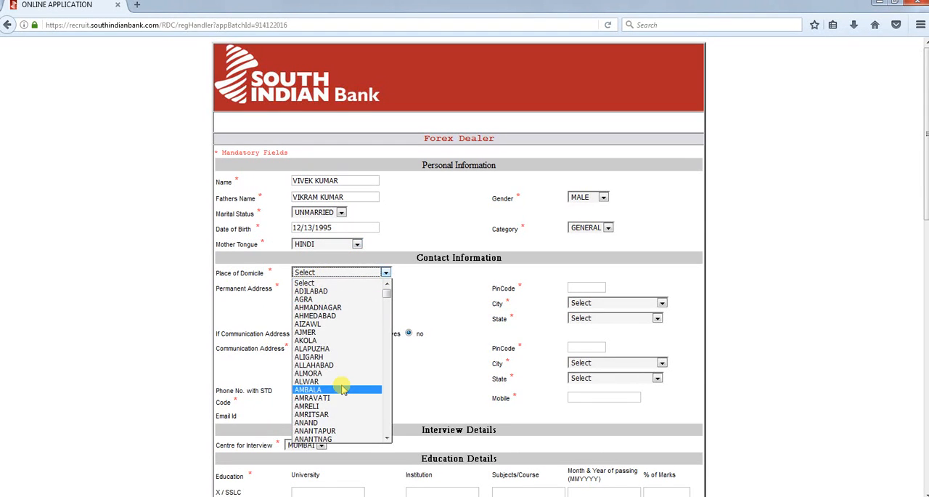
pyautogui.write('jammu')
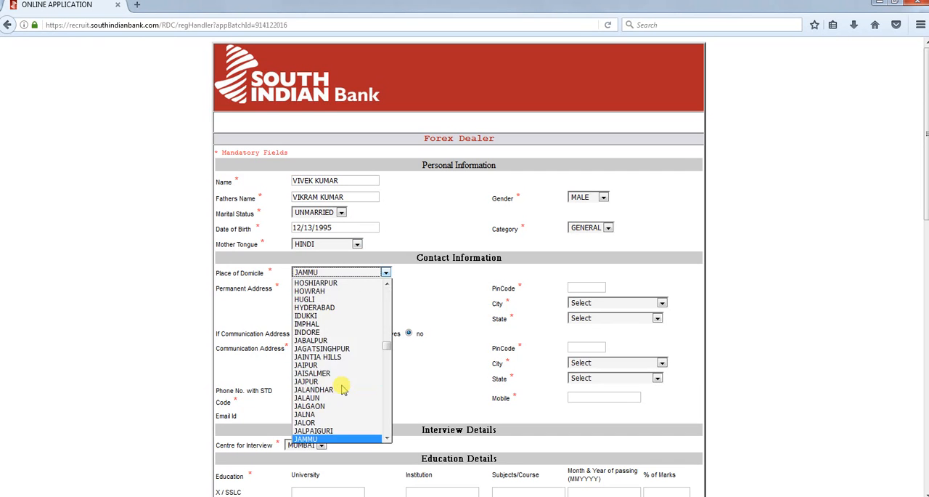
pyautogui.press('Return')
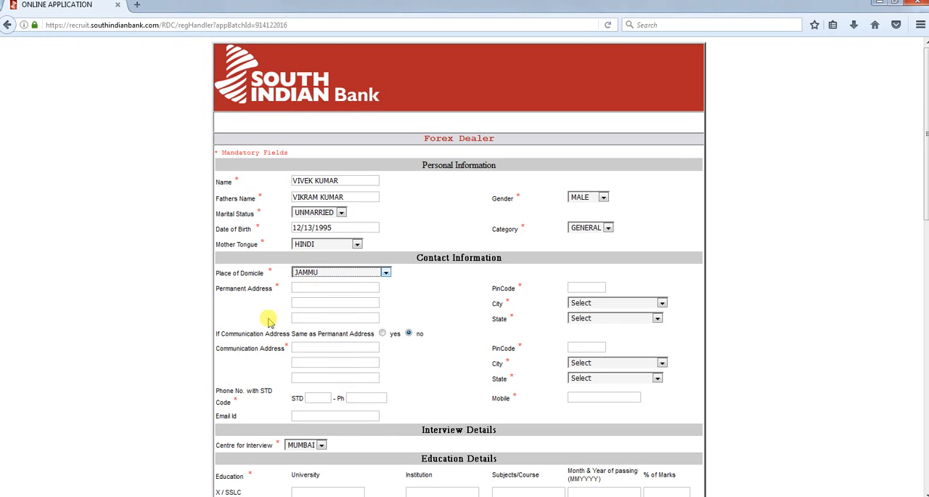
# Enter the applicant's house number and street in the first line of the Permanent Address
pyautogui.click(309, 286)
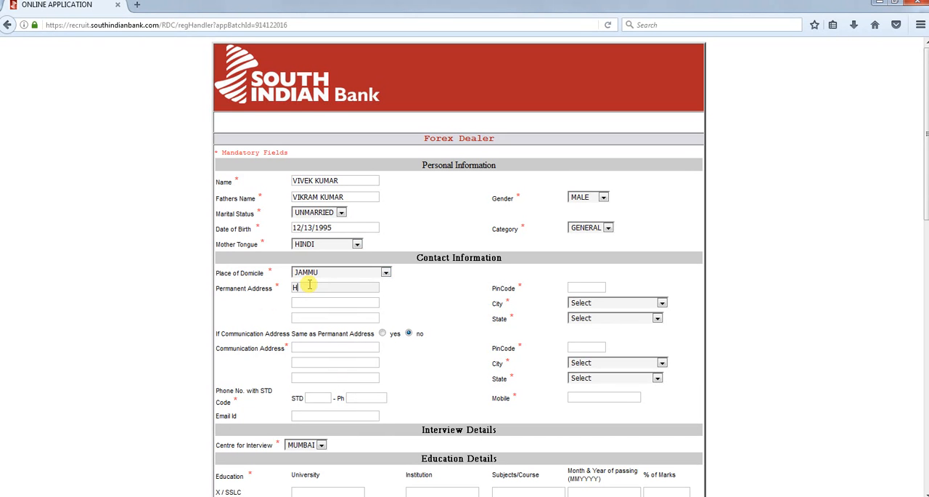
pyautogui.press('Tab')
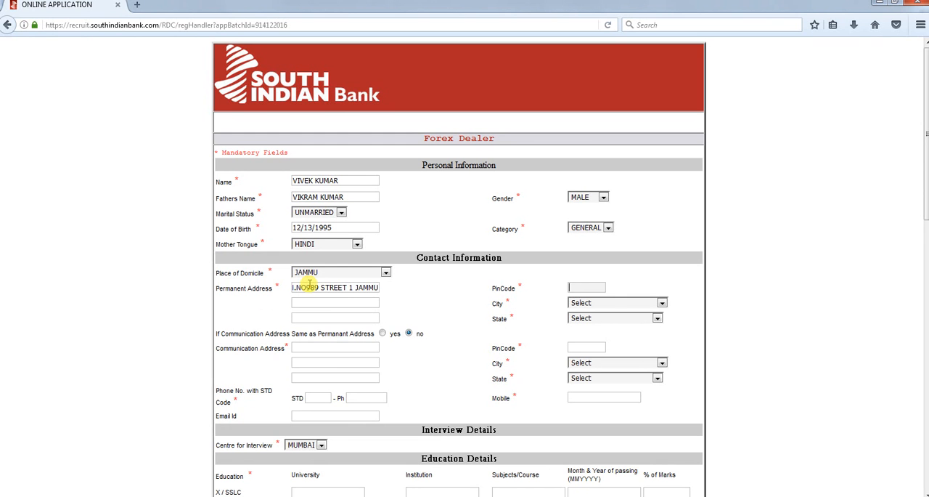
# Complete the permanent address with the postal code, remaining lines, city JAMMU and state JAMMU - KASHMIR, and mark the communication address as the same
pyautogui.write('180010')
pyautogui.press('Tab')
pyautogui.write('J')
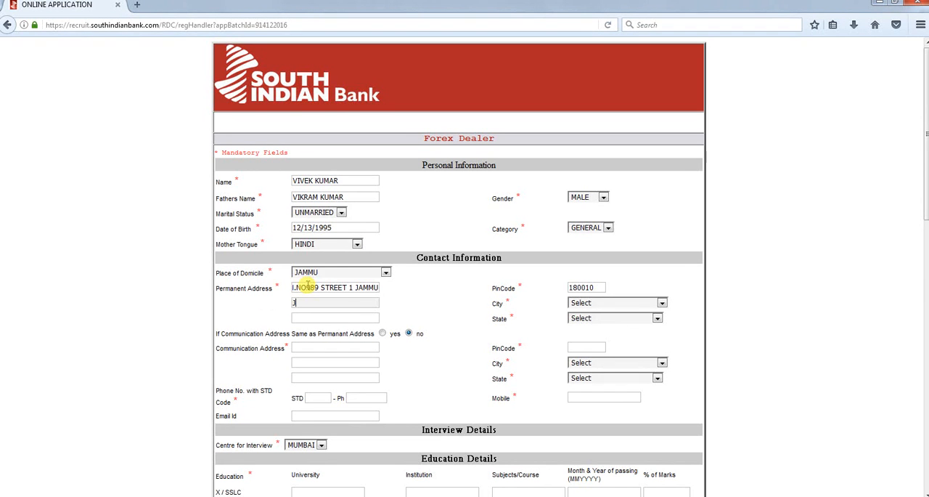
pyautogui.write('AMMU')
pyautogui.press('Tab')
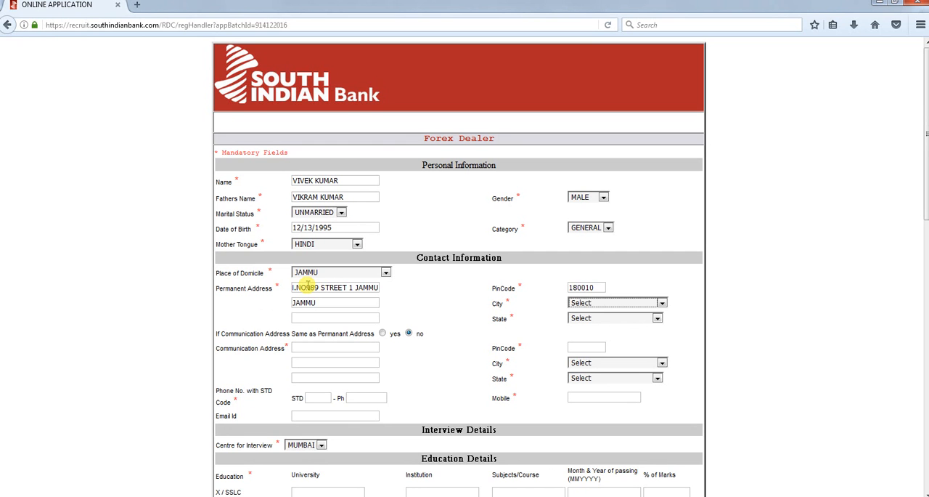
pyautogui.press('j')
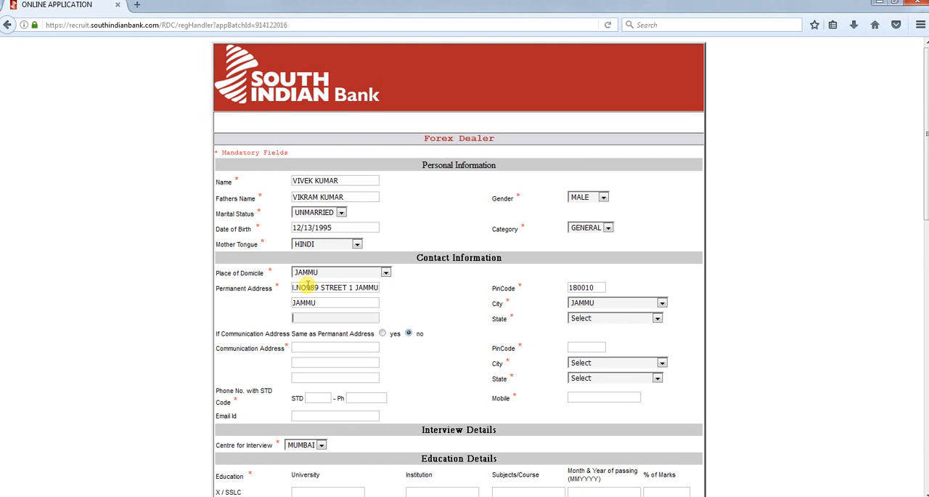
pyautogui.write('JAMMU')
pyautogui.press('Tab')
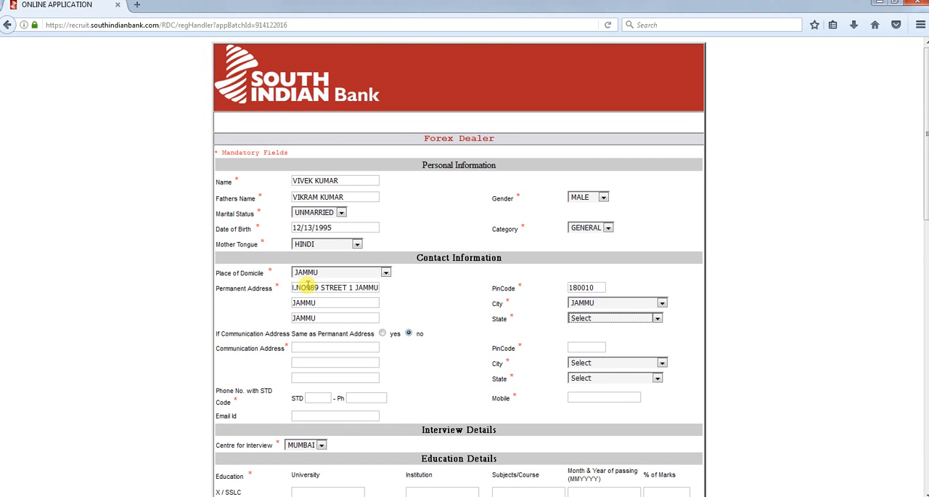
pyautogui.press('j')
pyautogui.press('Tab')
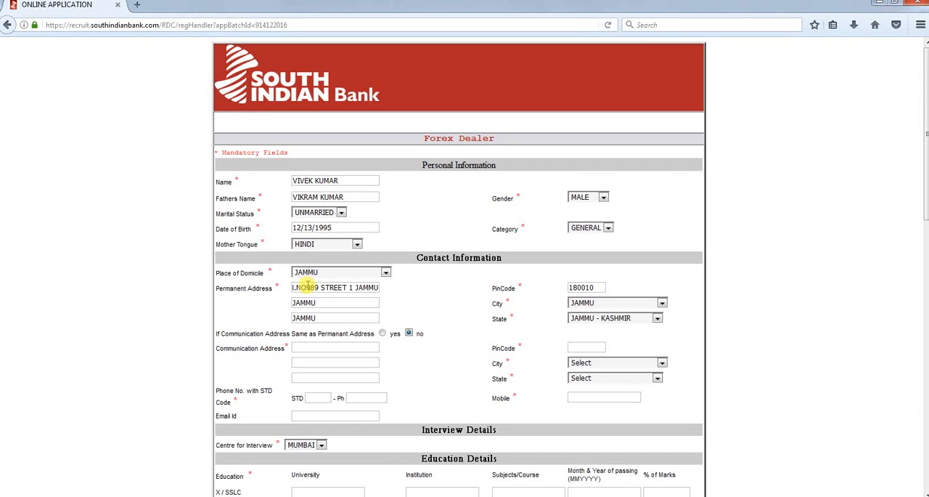
pyautogui.click(382, 334)
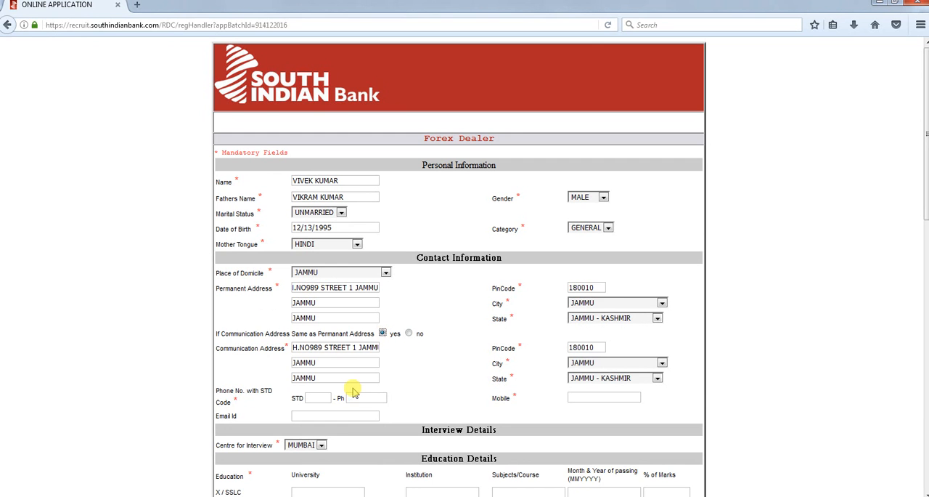
# Enter the applicant's e-mail address in the Contact Information section
pyautogui.click(322, 414)
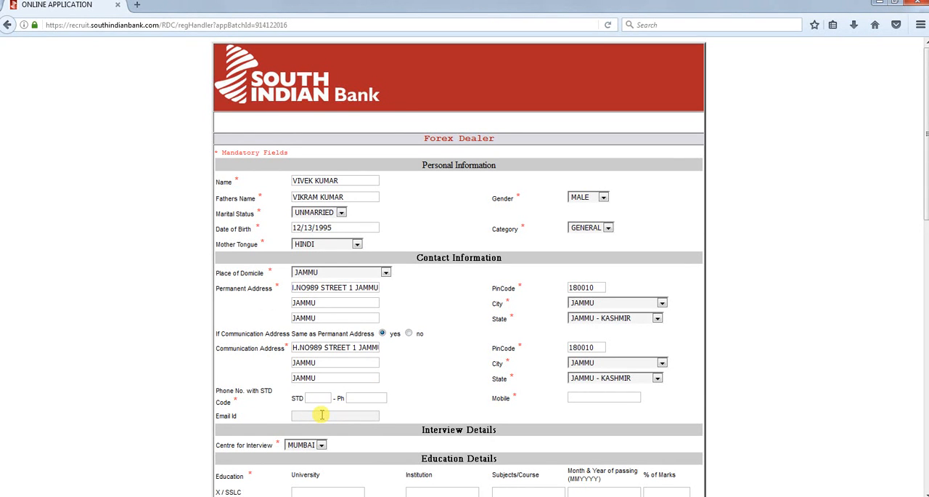
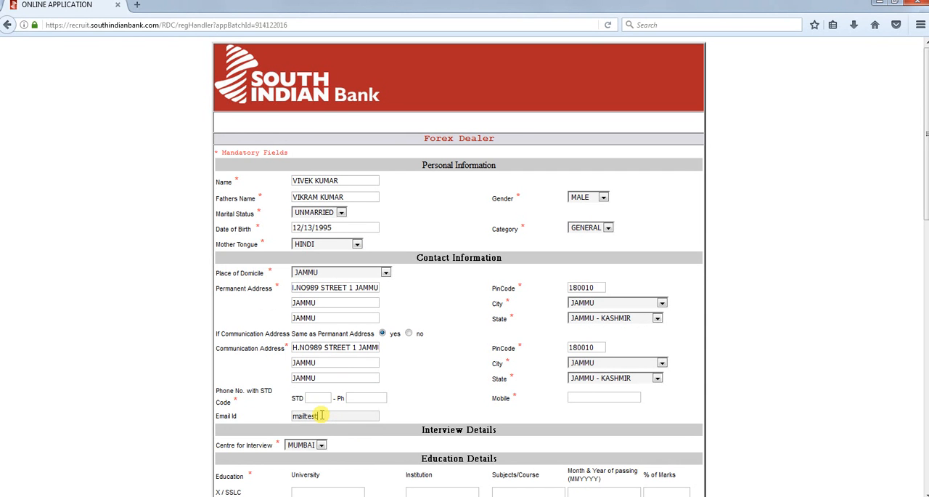
pyautogui.press('Tab')
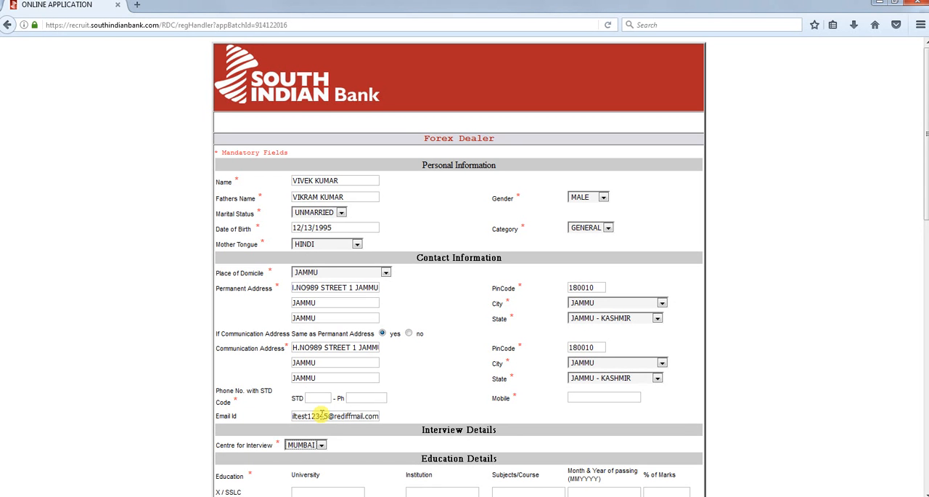
# Enter the applicant's mobile number and choose MUMBAI as the centre for interview
pyautogui.click(603, 398)
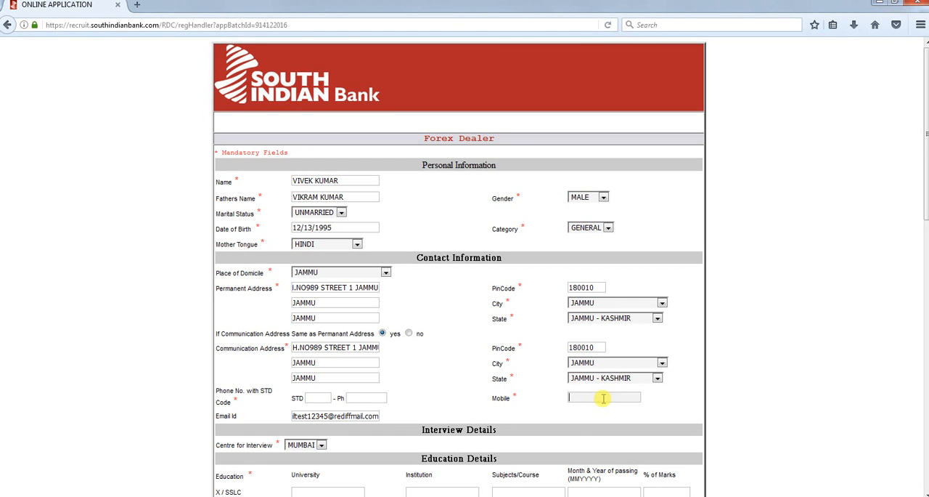
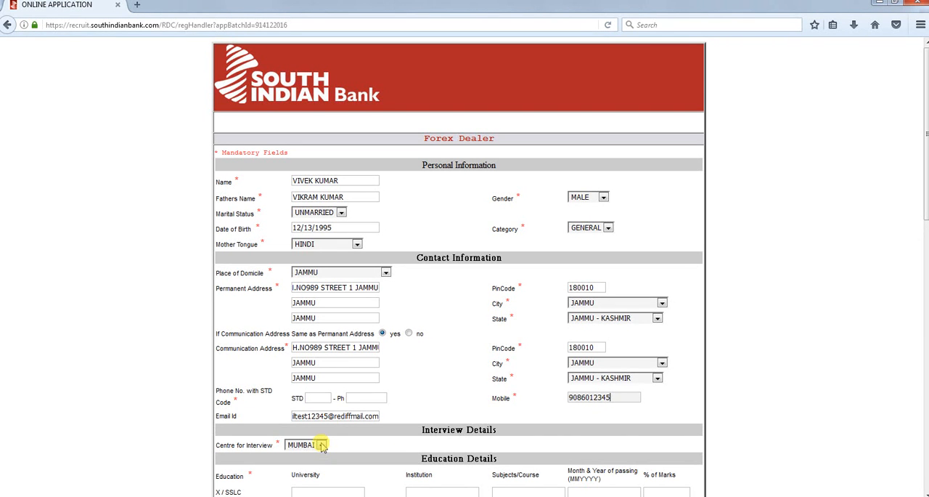
pyautogui.click(321, 445)
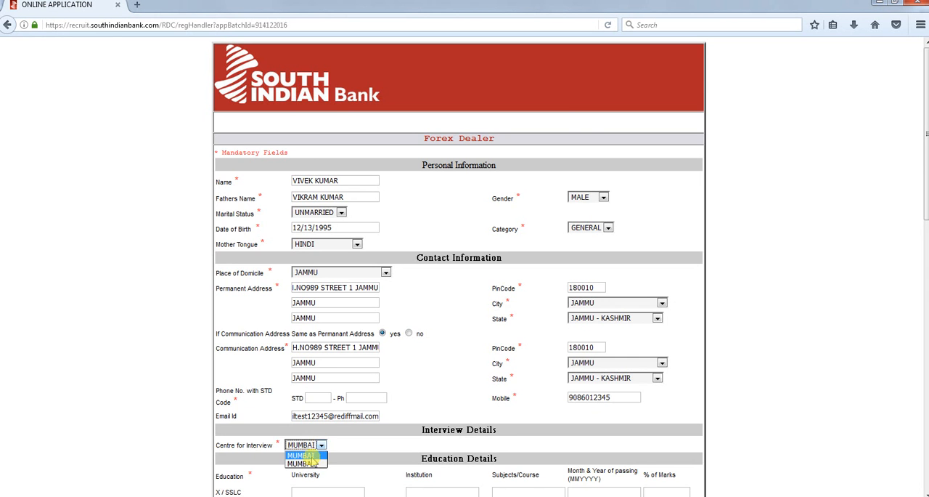
pyautogui.click(311, 463)
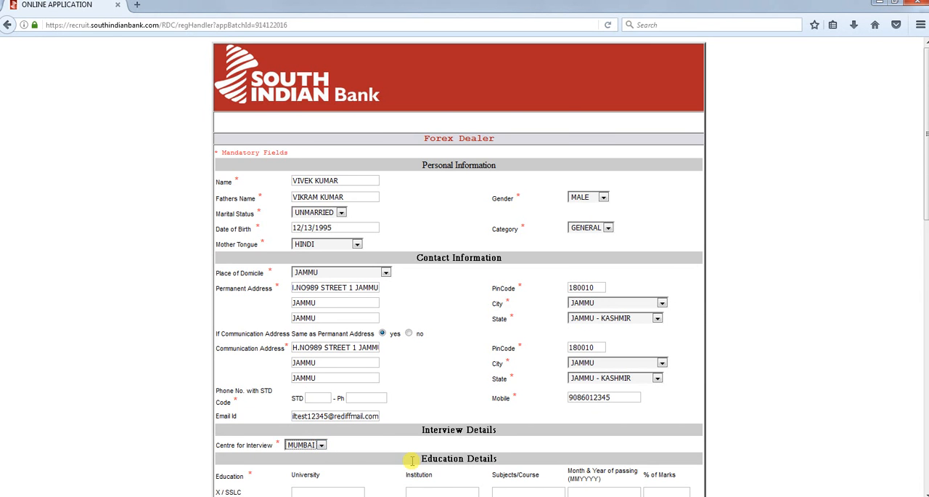
pyautogui.scroll(-3, 324, 394)
pyautogui.click(314, 358)
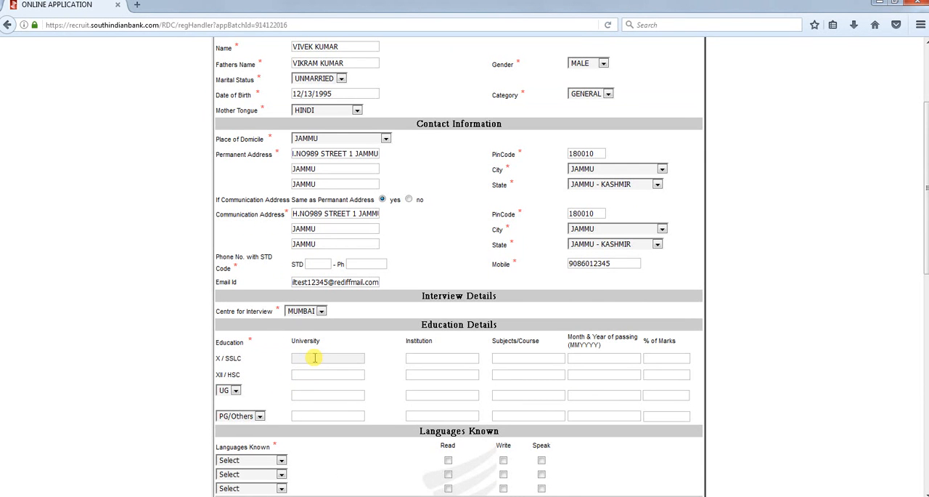
pyautogui.write('SHIKSHA NIKETAN')
pyautogui.press('Tab')
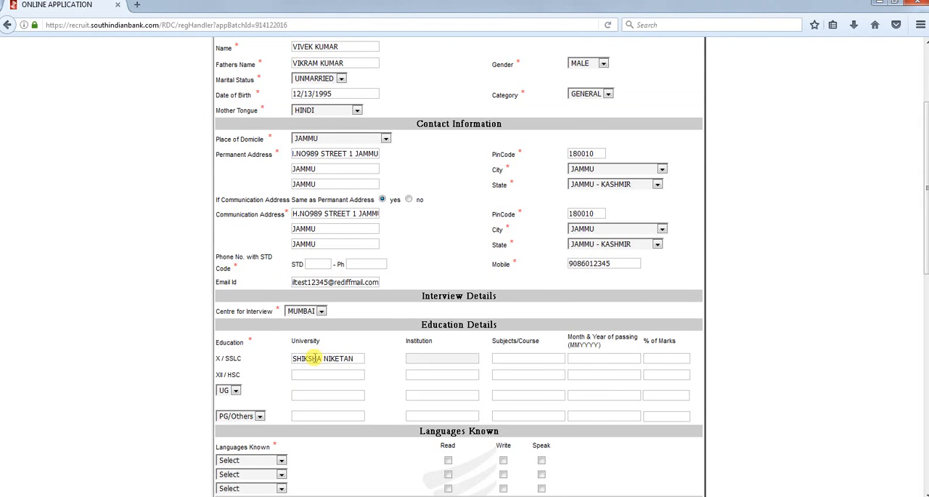
pyautogui.moveTo(357, 360); pyautogui.dragTo(270, 360)
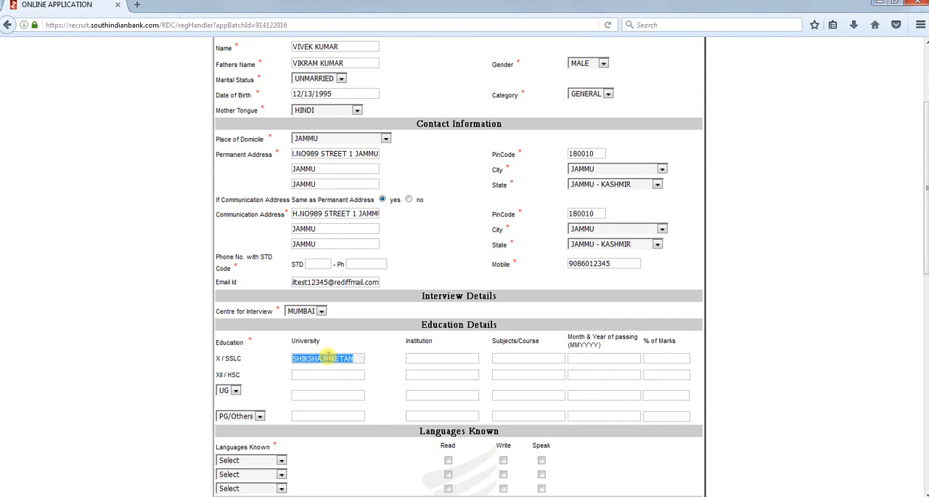
pyautogui.hotkey('ctrl', 'x')
pyautogui.click(446, 354)
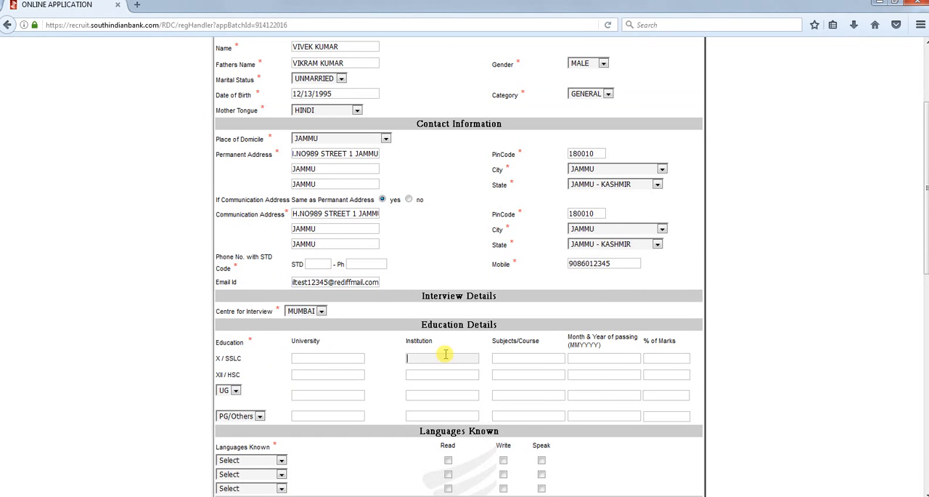
# Enter JK BOARD as the university and SHIKSHA NIKETAN as the institution for the X / SSLC education entry
pyautogui.click(339, 357)
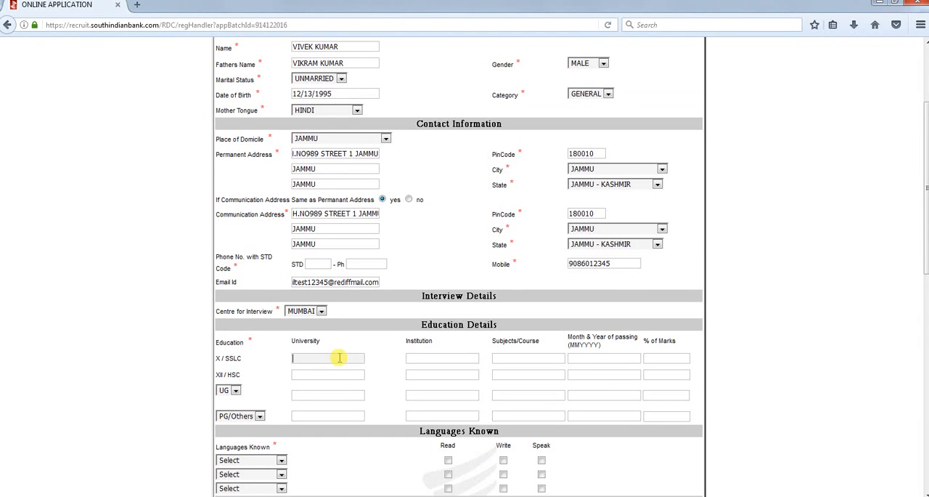
pyautogui.write('J')
pyautogui.write('7K')
pyautogui.press('BackSpace')
pyautogui.press('BackSpace')
pyautogui.write('K BOARD')
pyautogui.press('Tab')
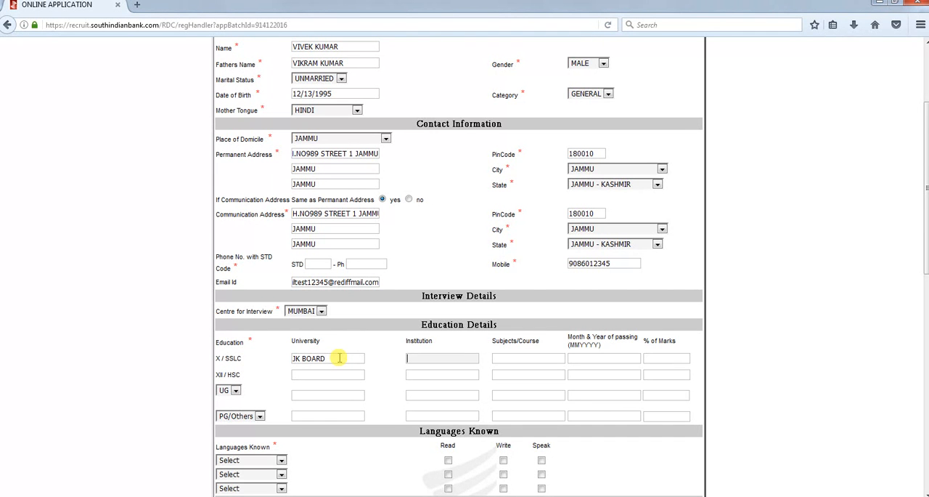
pyautogui.write('SHIKSHA NIKETAN')
pyautogui.press('Tab')
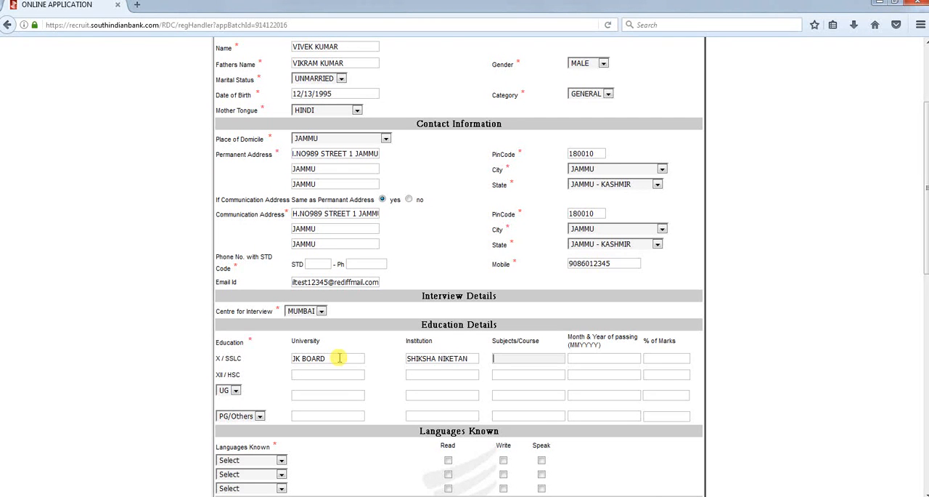
# Complete the X / SSLC entry with subjects HINDI,ENGLISH, passing month and year 012010, and 70 % of marks
pyautogui.write('HINDI,ENGLISH')
pyautogui.press('Tab')
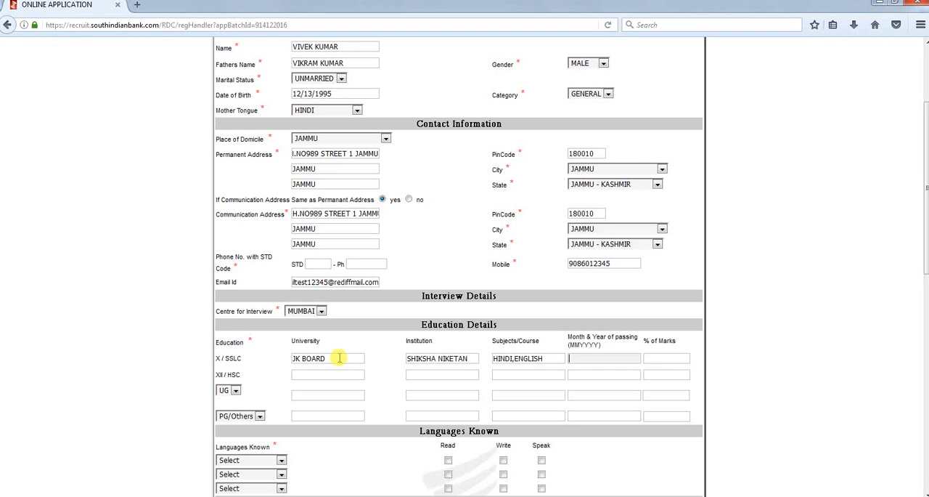
pyautogui.write('012010')
pyautogui.click(656, 357)
pyautogui.write('70')
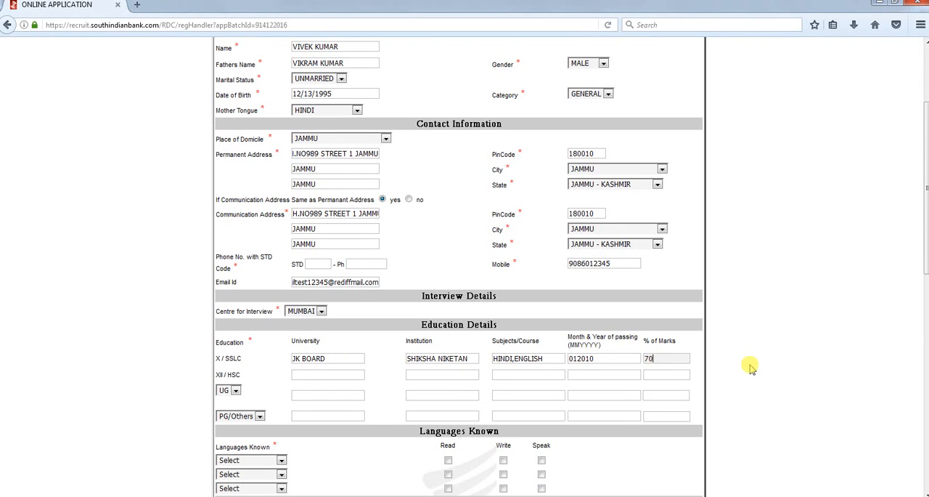
# Enter JK BOARD as the university and SHIKSHA N9IKETAN as the institution for the XII / HSC education entry
pyautogui.click(332, 374)
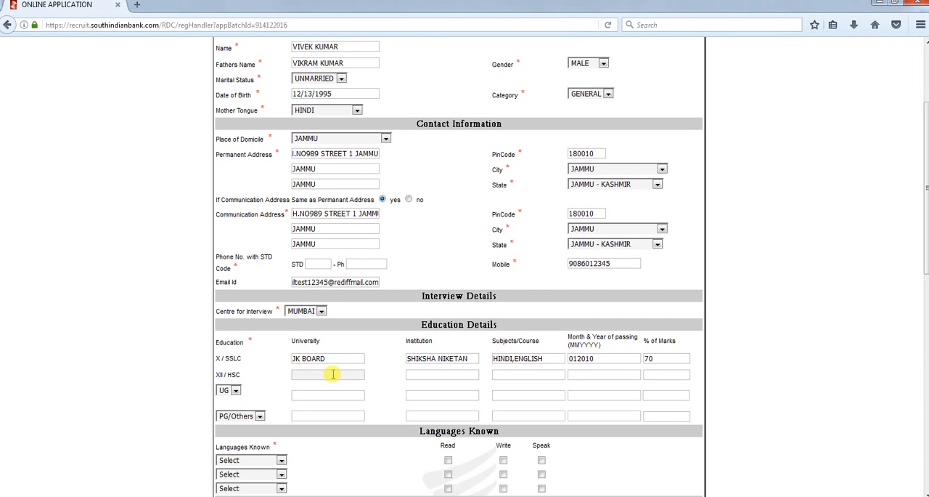
pyautogui.write('JK BOARD')
pyautogui.press('Tab')
pyautogui.write('SHIK')
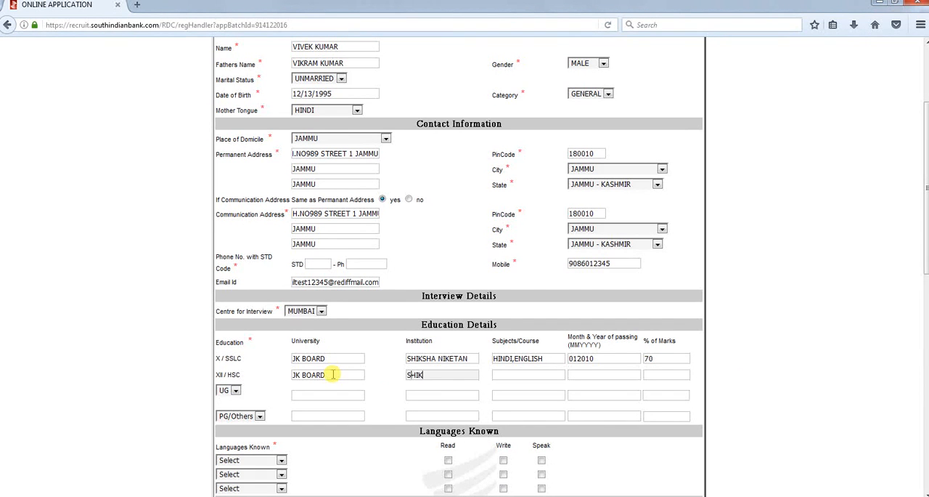
pyautogui.write('SHA N9IKETAN')
pyautogui.press('Tab')
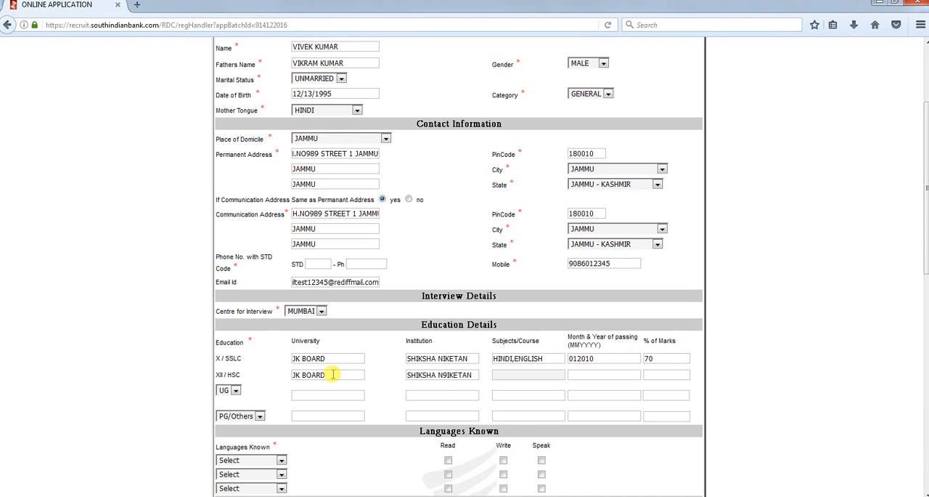
# Complete the XII / HSC entry with subject COMMERCE, passing month and year 012012, and 65 % of marks
pyautogui.write('COMMERCE')
pyautogui.press('Tab')
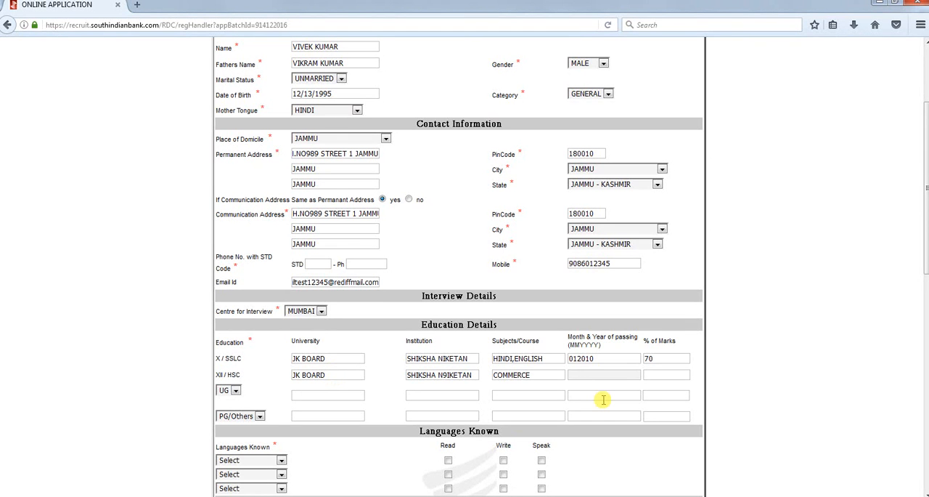
pyautogui.write('012012')
pyautogui.click(682, 376)
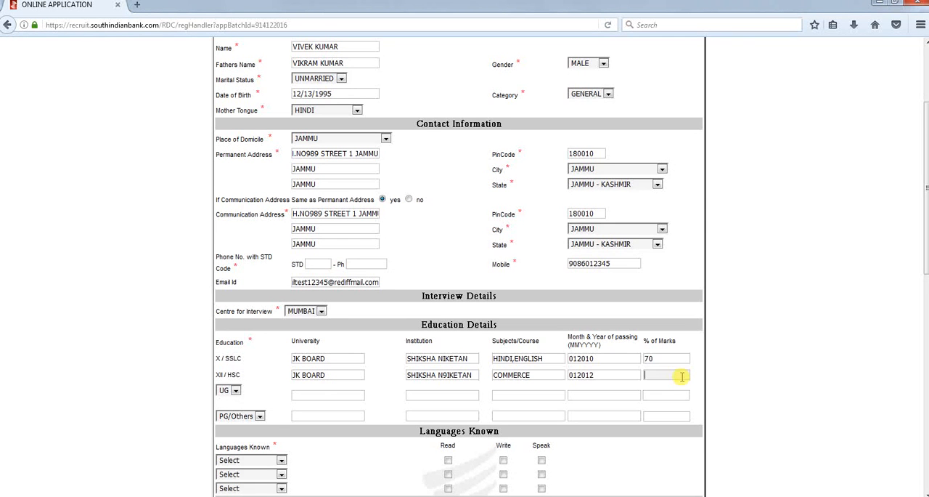
pyautogui.write('65')
# Keep UG as the degree level of the third education entry and enter B.COM in its University field
pyautogui.click(229, 390)
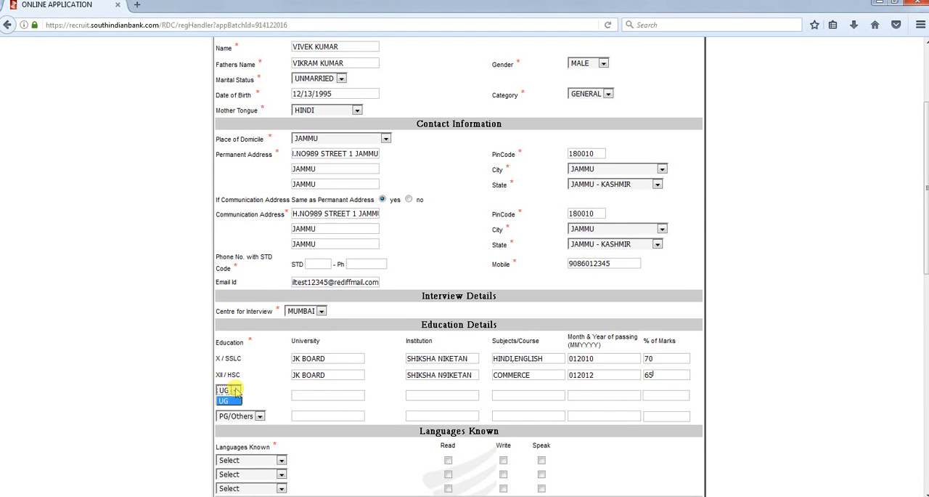
pyautogui.click(229, 402)
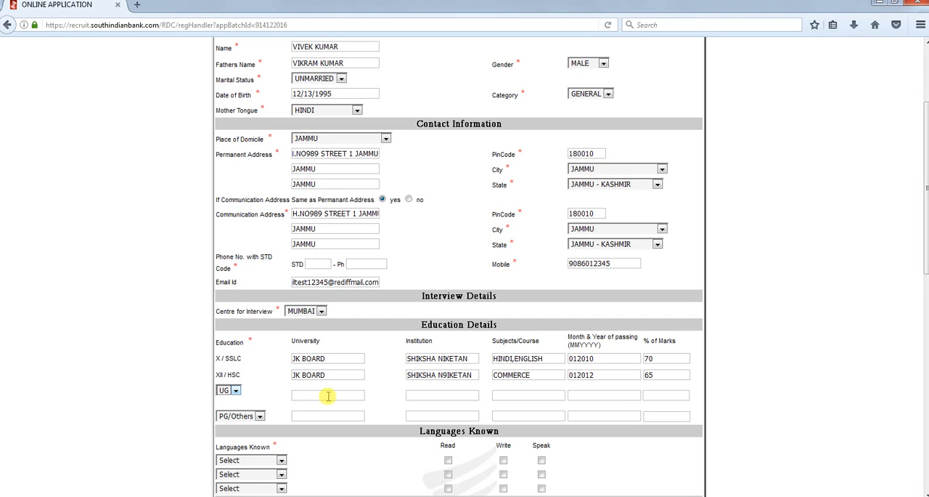
pyautogui.click(334, 394)
pyautogui.write('B')
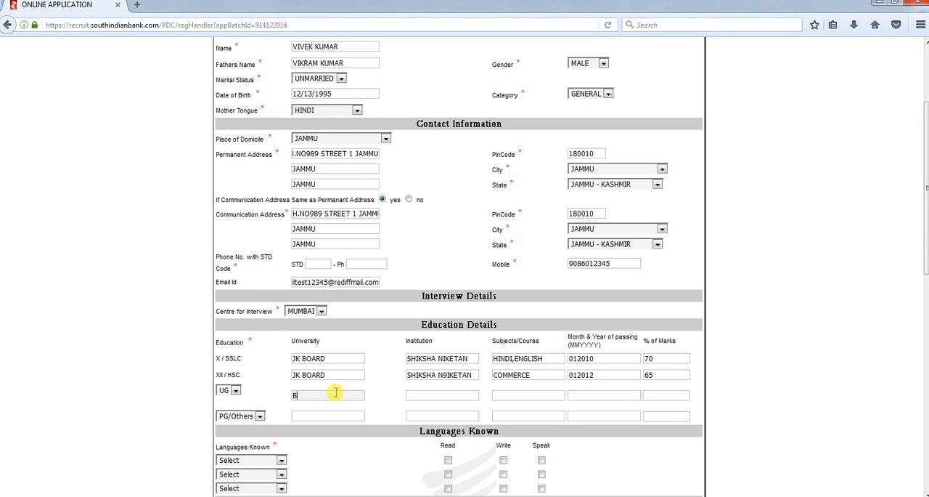
pyautogui.write('.COM')
pyautogui.press('Tab')
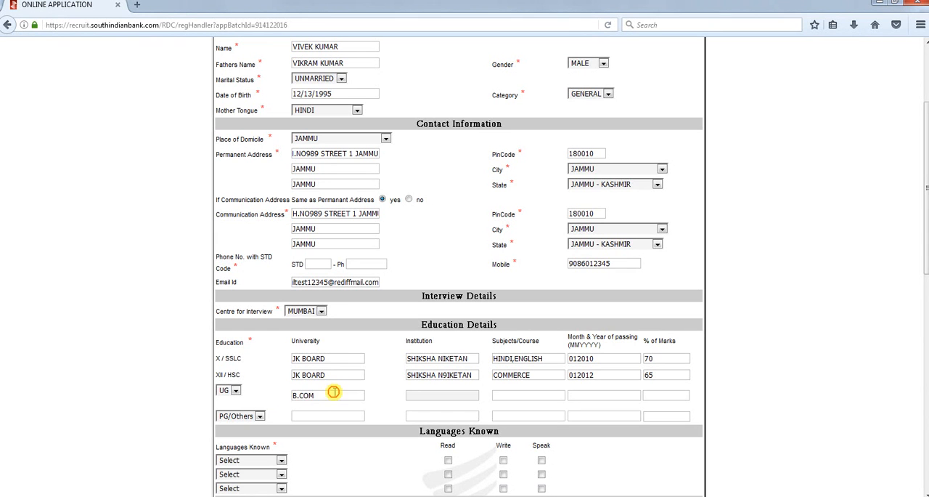
# Replace the University of the UG education entry with JAMMU UNIVERSITY
pyautogui.moveTo(332, 393); pyautogui.dragTo(266, 395)
pyautogui.write('J')
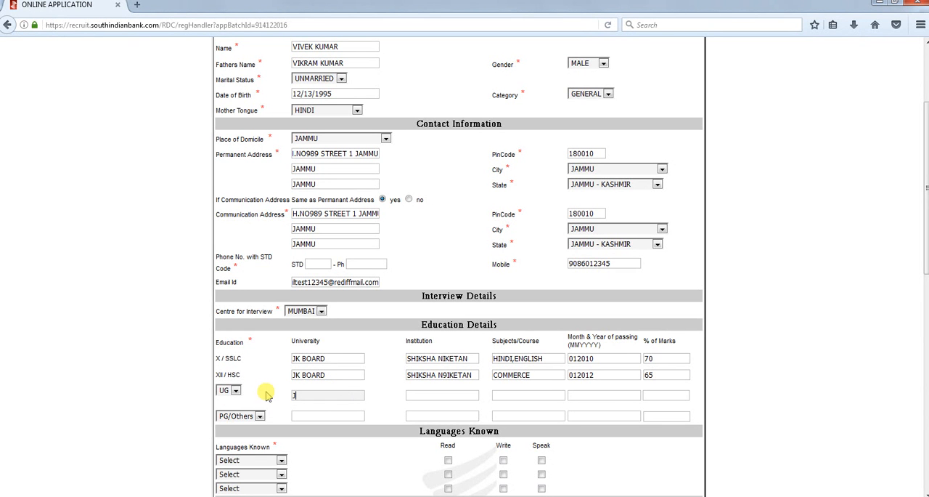
pyautogui.write('.COM')
pyautogui.moveTo(326, 395); pyautogui.dragTo(267, 392)
pyautogui.write('JAMMU UNIVERSITY')
pyautogui.press('Tab')
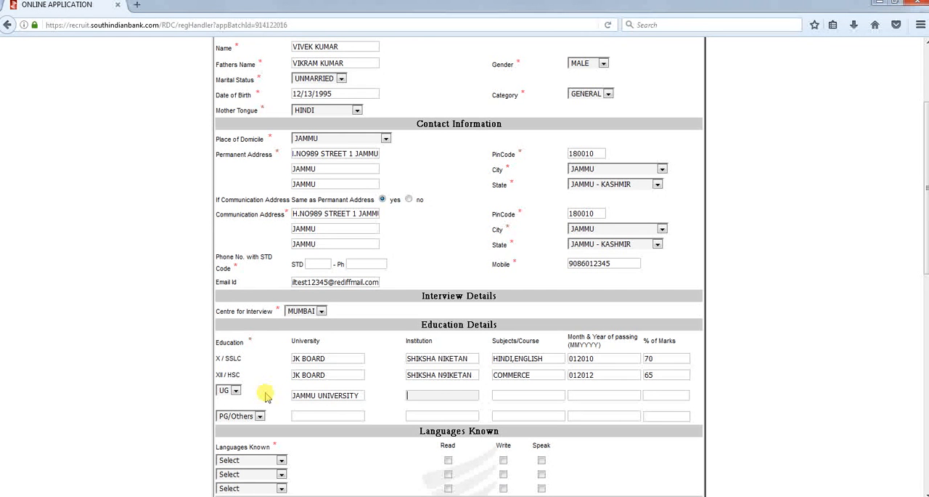
# Enter SPMR COMMERCE COLLGE as the institution of the UG education entry
pyautogui.write('S')
pyautogui.write('PMR COMM')
pyautogui.write('ERCE COLLG')
pyautogui.write('EGE')
pyautogui.press('Tab')
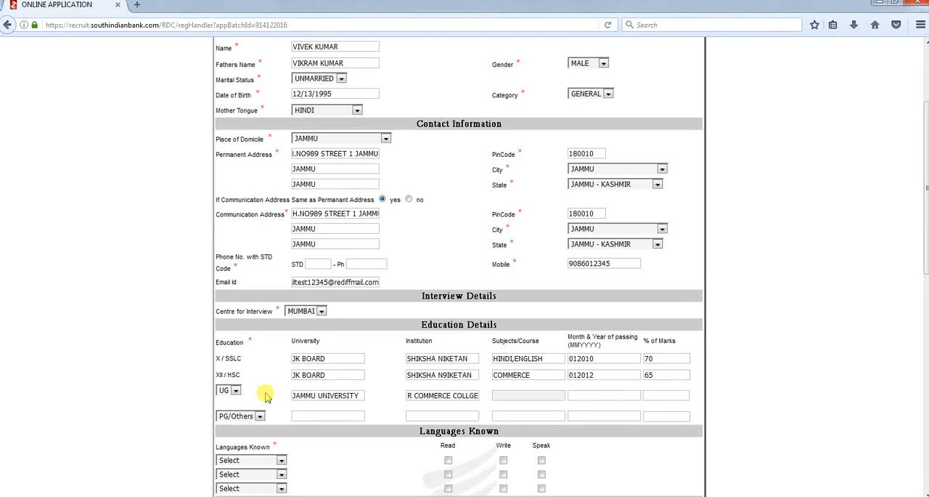
# Complete the UG entry with course B.COM, passing month and year 012016, and 56 % of marks
pyautogui.write('B.COM')
pyautogui.press('Tab')
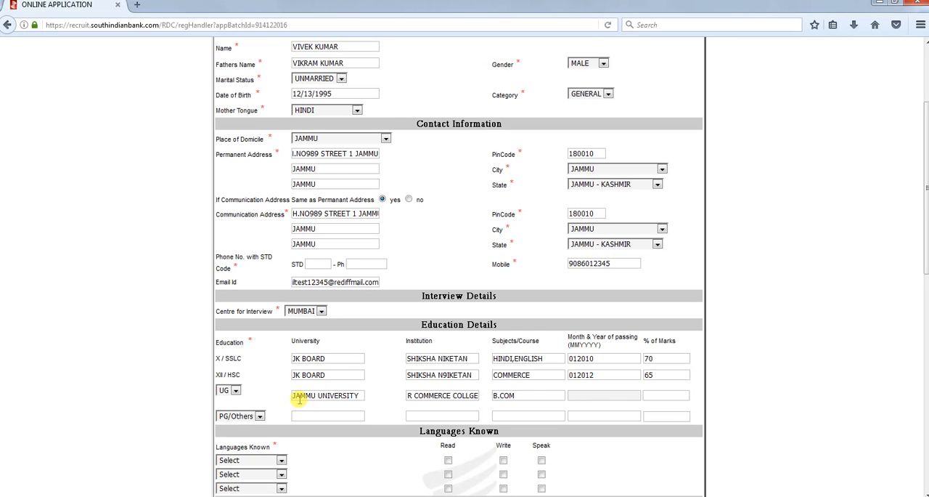
pyautogui.write('012016')
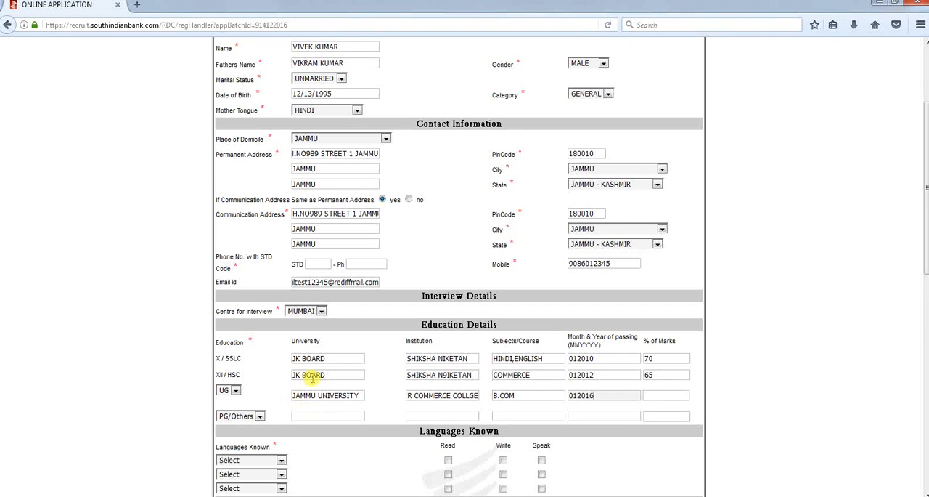
pyautogui.click(666, 393)
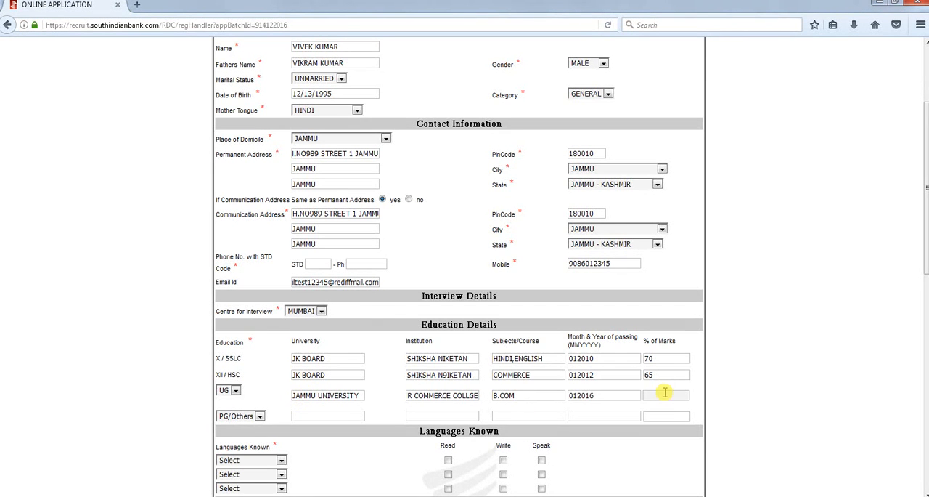
pyautogui.write('56')
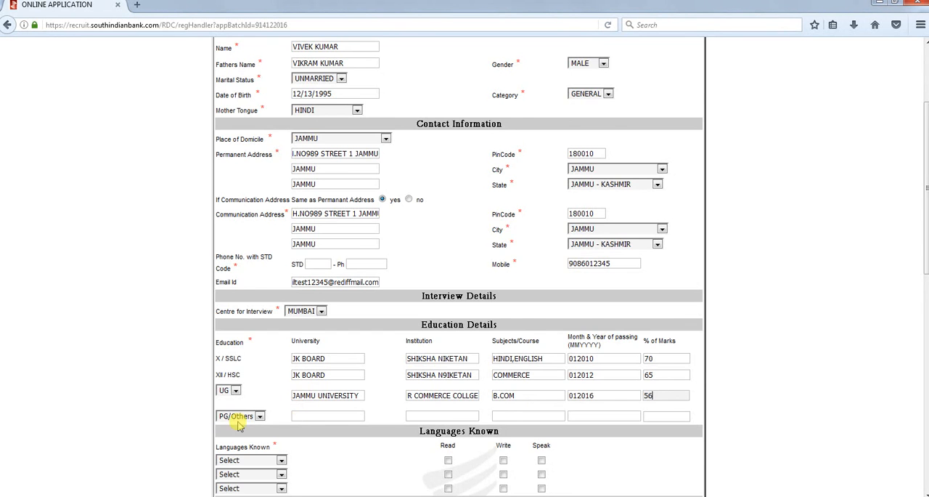
# Add HINDI and ENGLISH as the first two known languages, each marked for read, write and speak
pyautogui.scroll(-2, 291, 417)
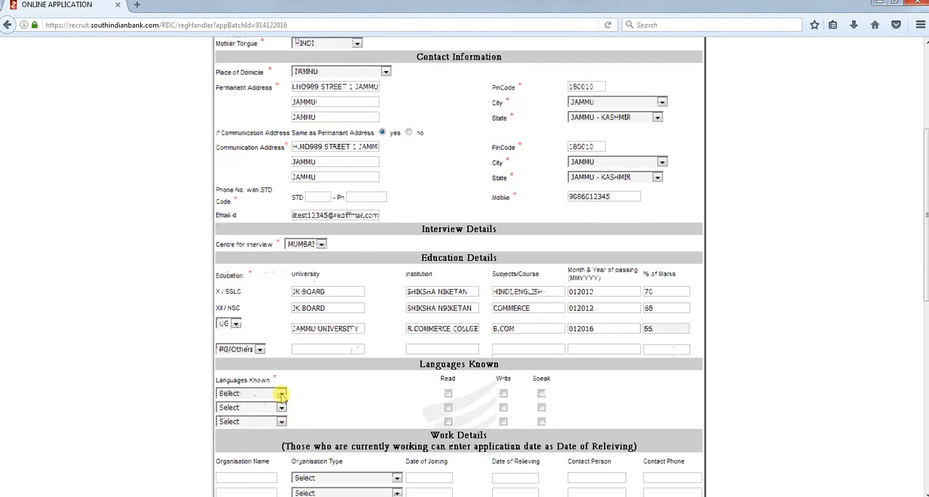
pyautogui.click(281, 393)
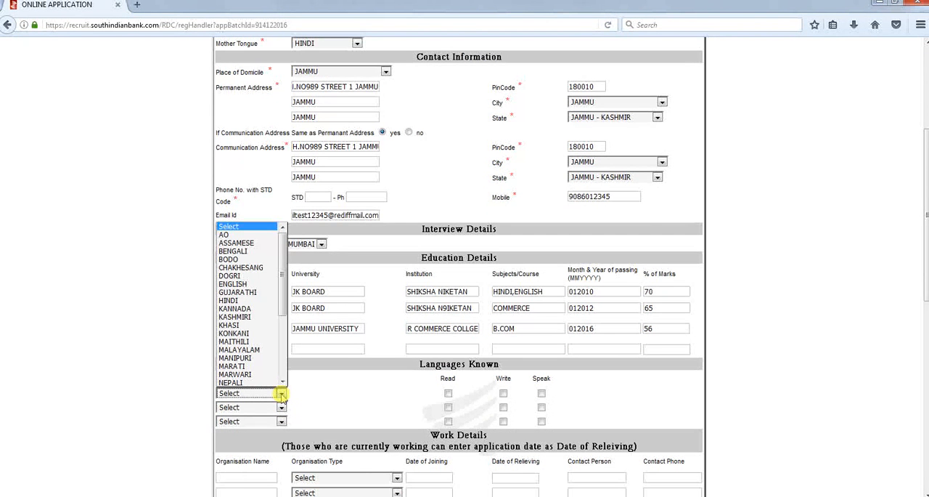
pyautogui.press('h')
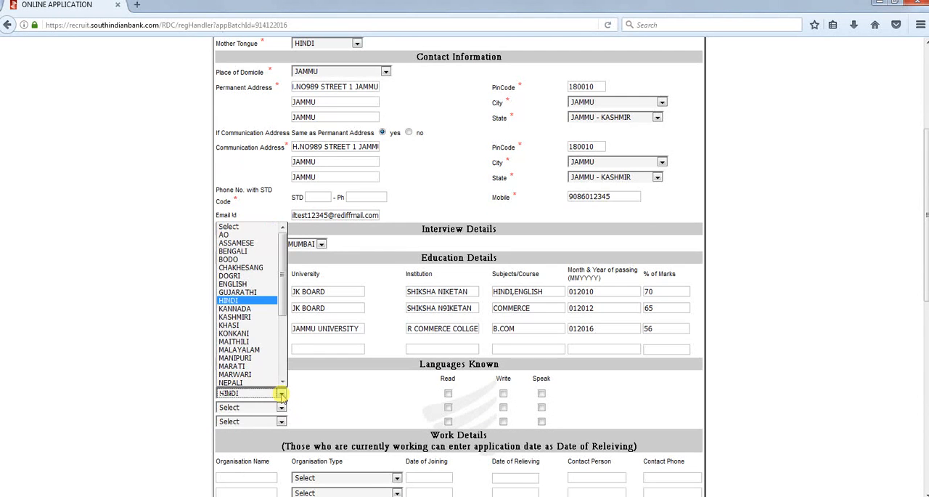
pyautogui.click(281, 394)
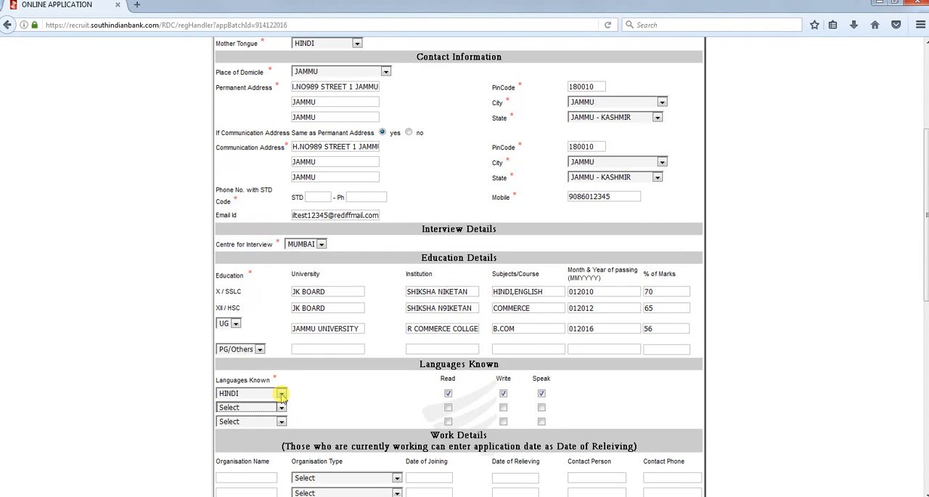
pyautogui.press('e')
pyautogui.press('Tab')
pyautogui.press('space')
pyautogui.press('Tab')
# Add DOGRI as the third known language and mark it for read, write and speak
pyautogui.press('space')
pyautogui.press('Tab')
pyautogui.press('space')
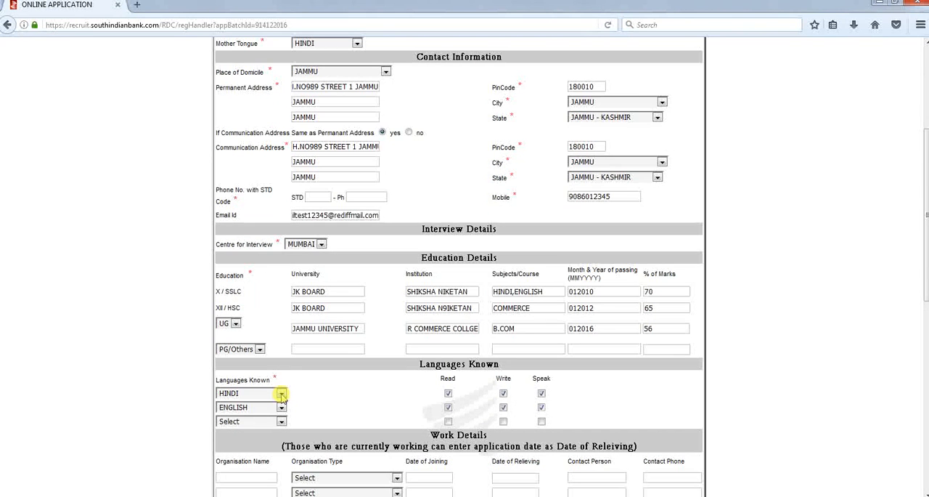
pyautogui.press('Tab')
pyautogui.press('d')
pyautogui.press('Tab')
pyautogui.press('space')
pyautogui.press('Tab')
pyautogui.press('space')
pyautogui.press('Tab')
pyautogui.press('Tab')
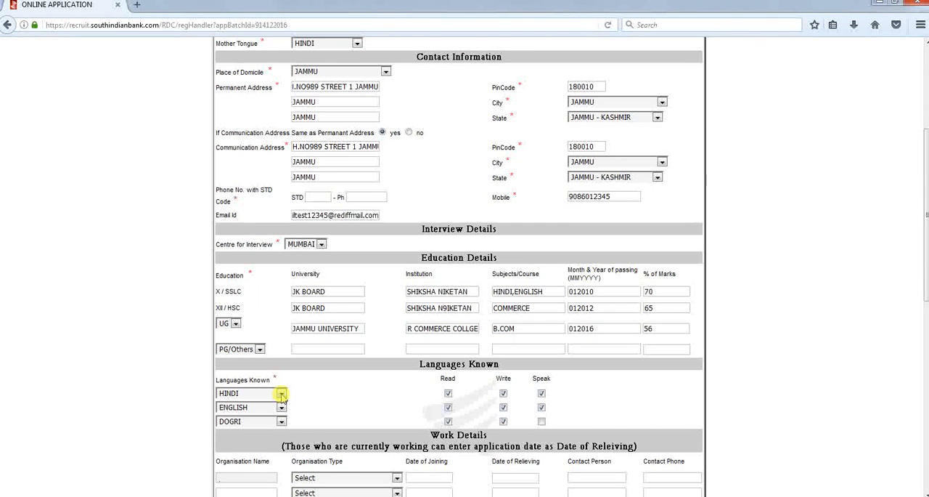
pyautogui.press('Tab')
pyautogui.hotkey('alt', 'Down')
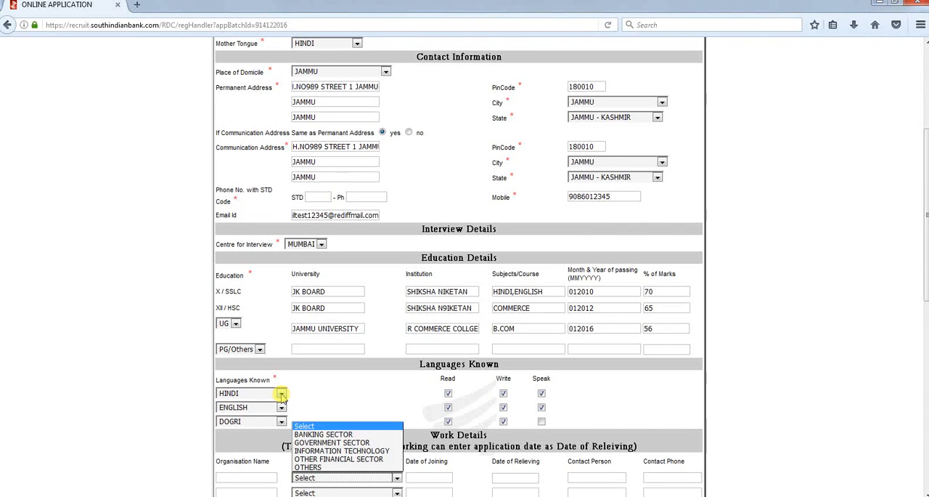
pyautogui.click(541, 421)
# Enter BAJAJ CAPITAL as the organisation name of the first work entry, with organisation type OTHER FINANCIAL SECTOR
pyautogui.scroll(-3, 322, 432)
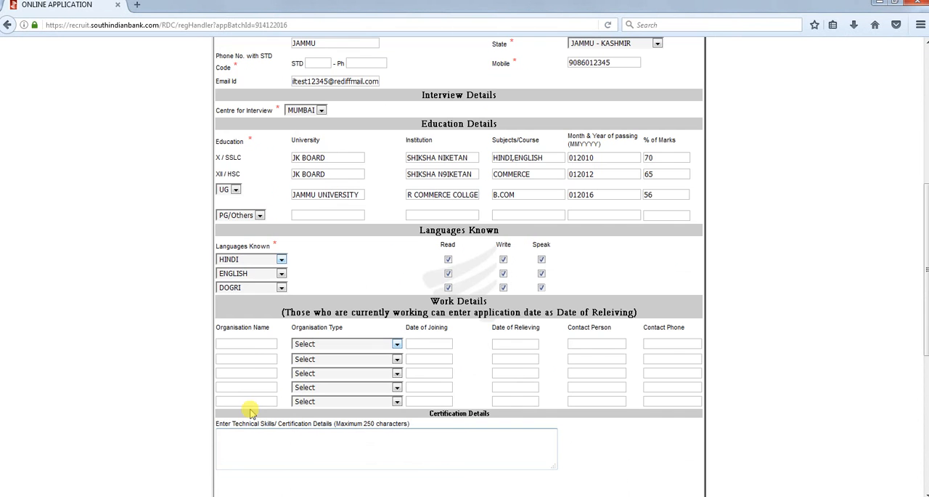
pyautogui.click(255, 345)
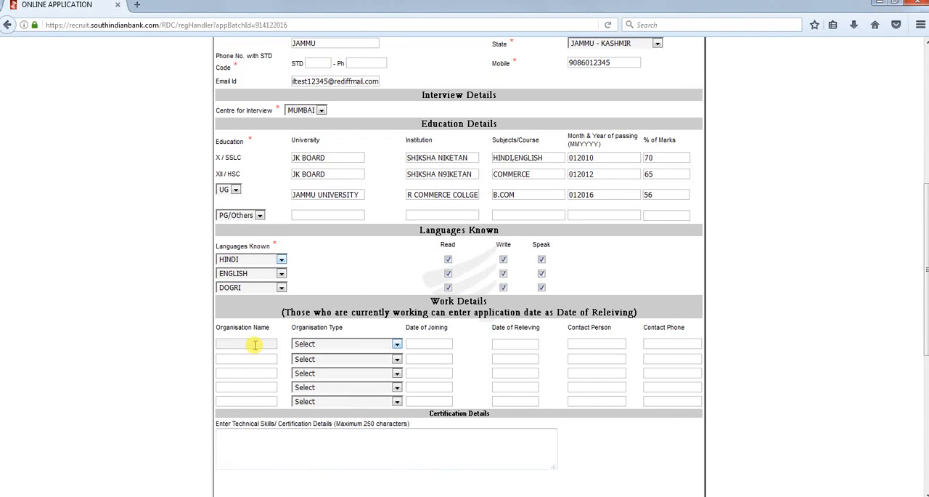
pyautogui.write('BAJAJ CAPITAL')
pyautogui.press('Tab')
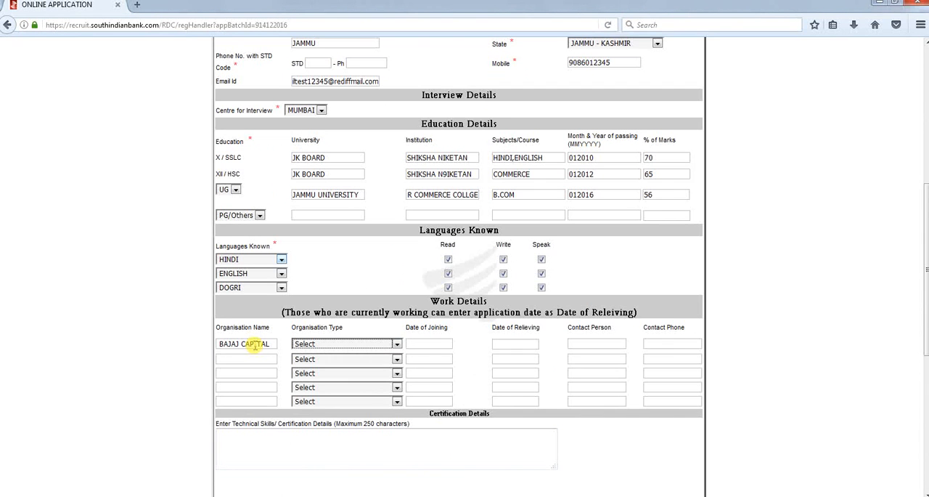
pyautogui.click(396, 344)
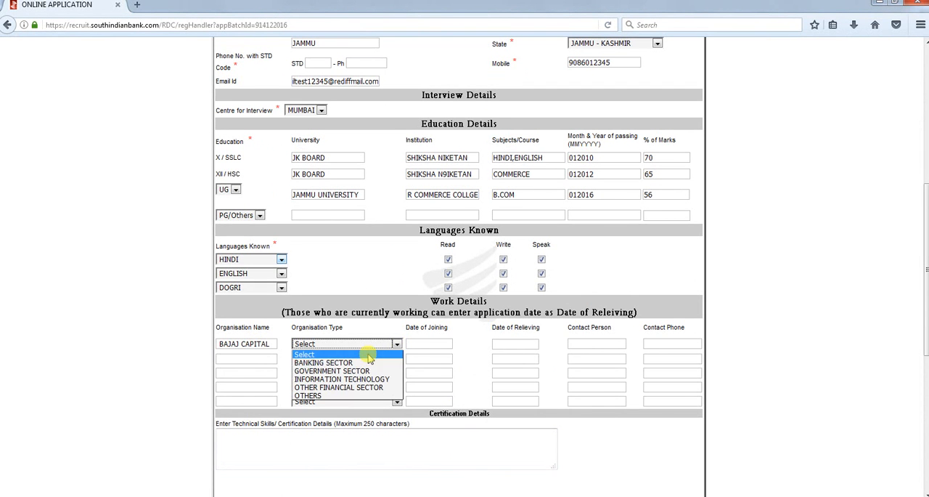
pyautogui.click(341, 387)
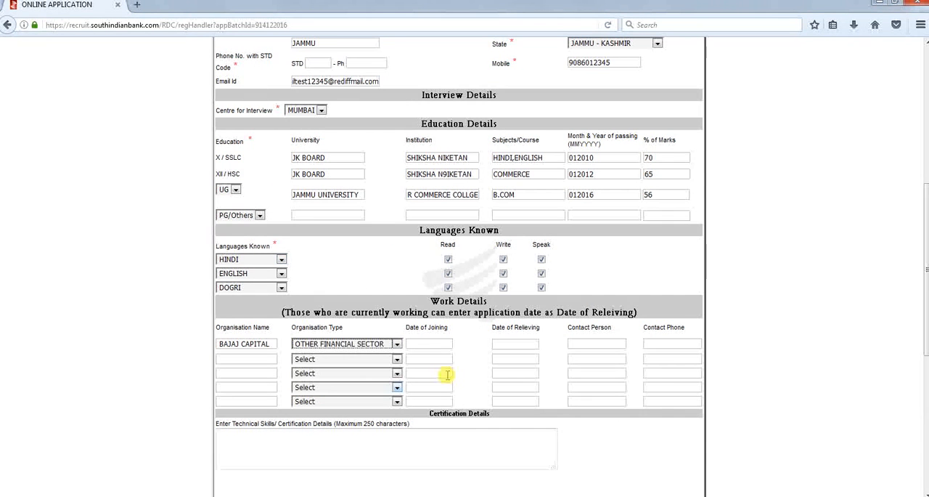
# Set the first work entry's date of joining to 12/03/2015 and its date of relieving to 12/01/2016
pyautogui.click(427, 343)
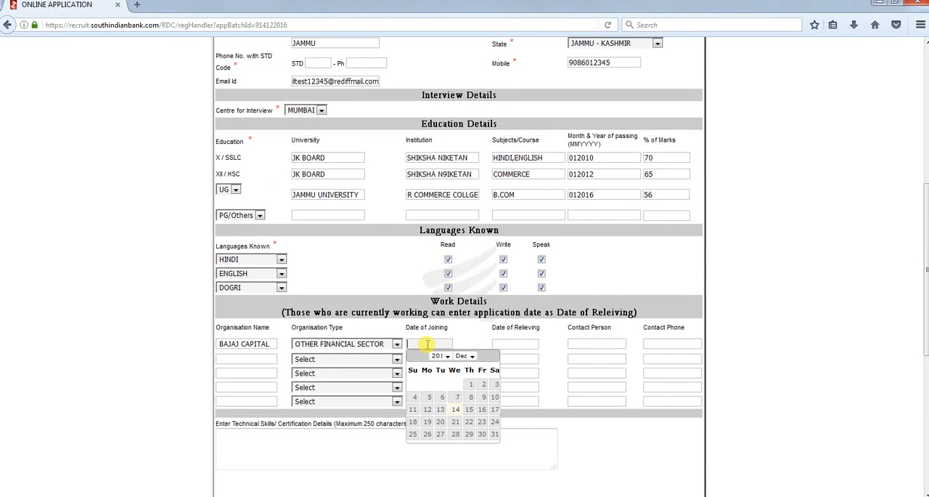
pyautogui.click(471, 383)
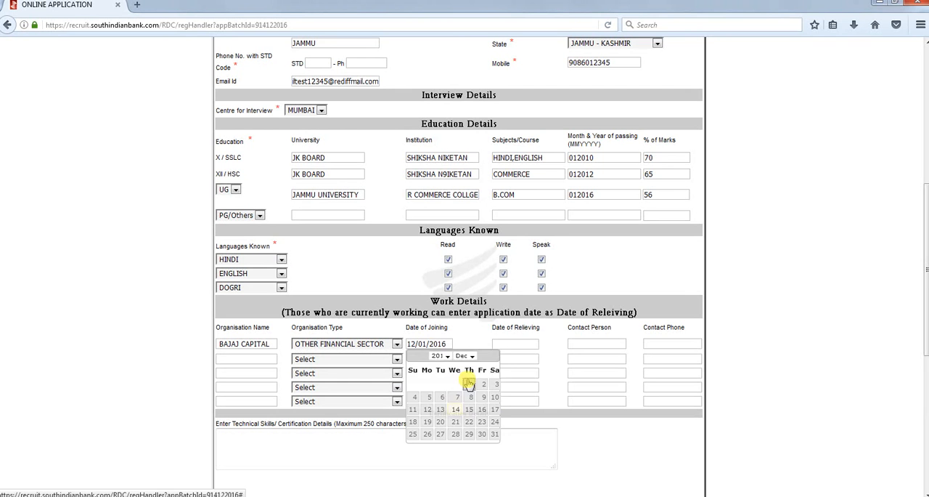
pyautogui.click(448, 344)
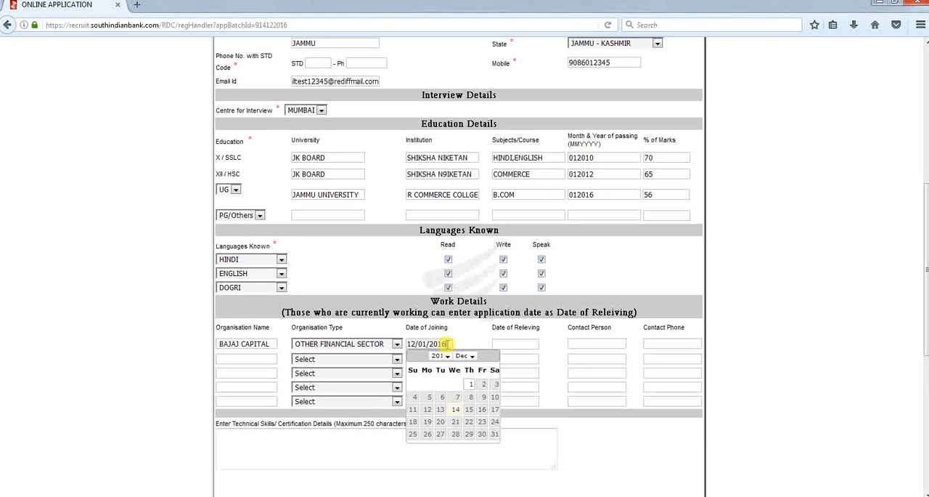
pyautogui.click(446, 356)
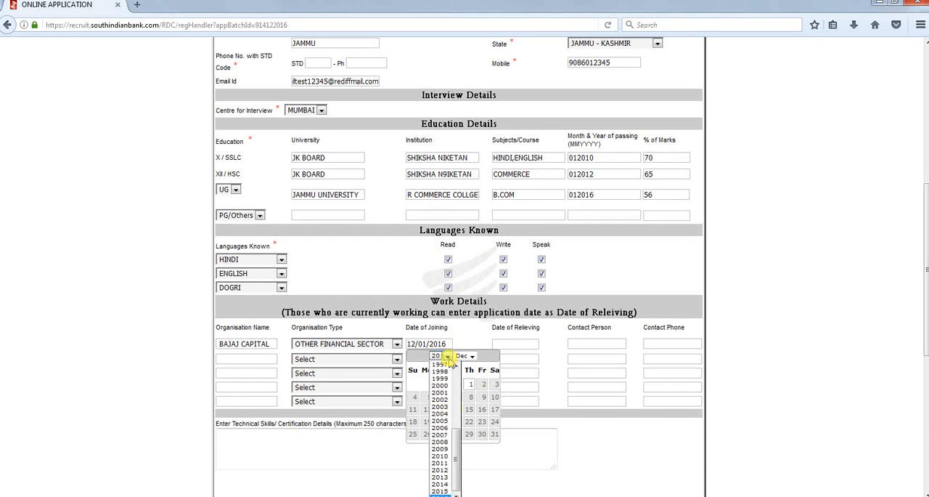
pyautogui.click(440, 491)
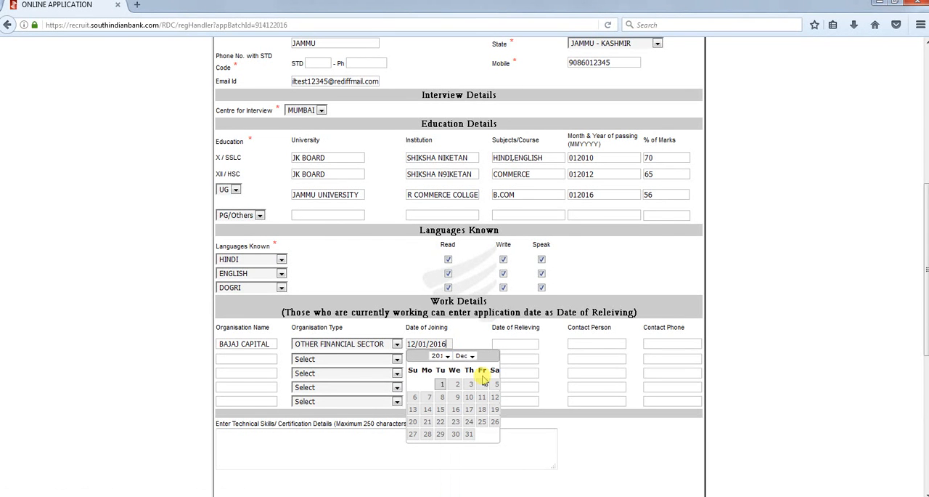
pyautogui.click(447, 356)
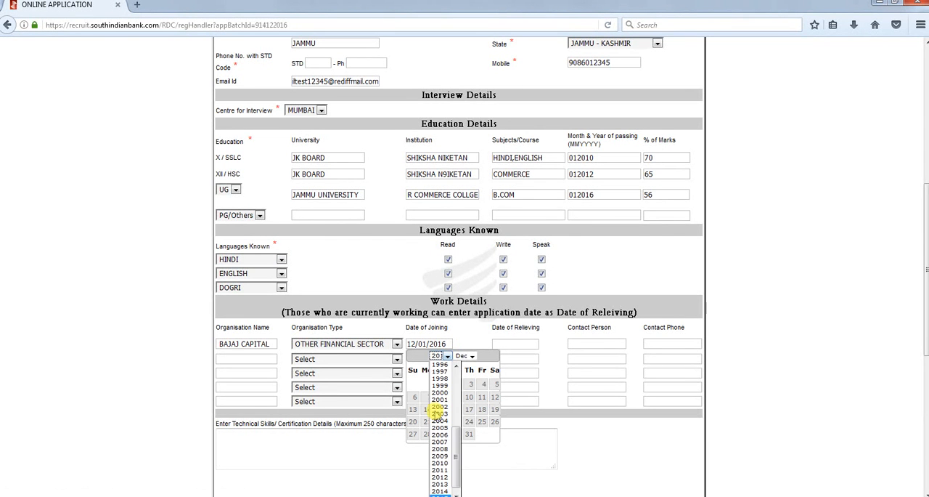
pyautogui.click(440, 493)
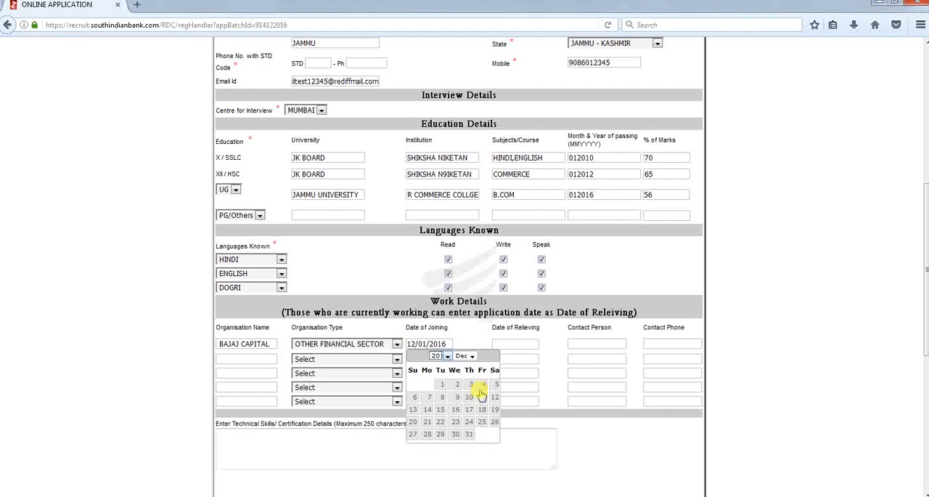
pyautogui.click(470, 384)
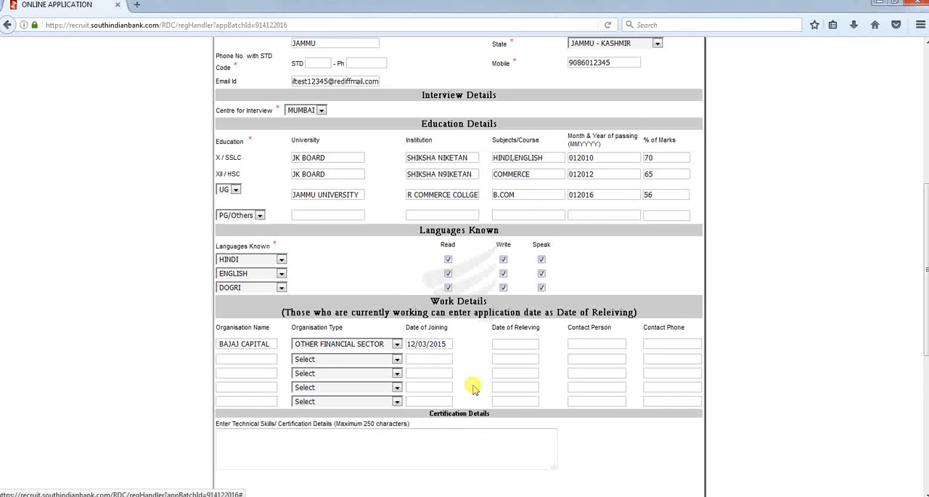
pyautogui.click(516, 345)
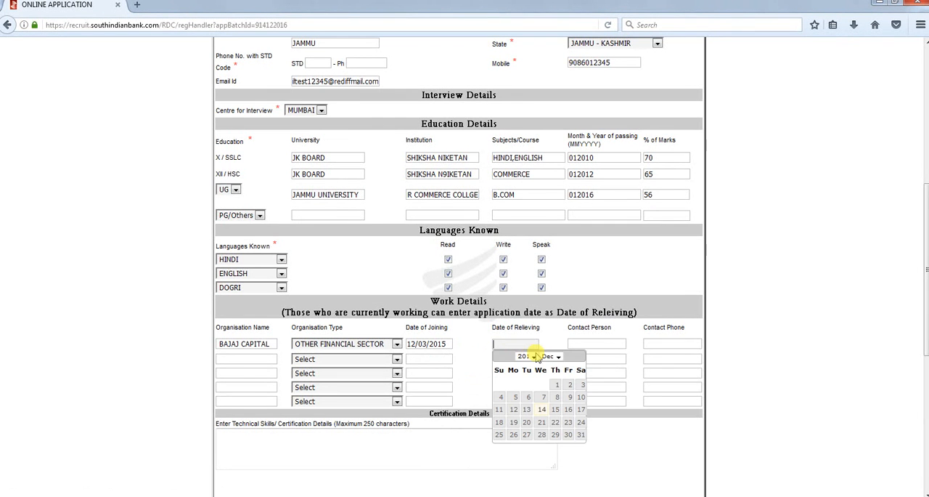
pyautogui.click(557, 386)
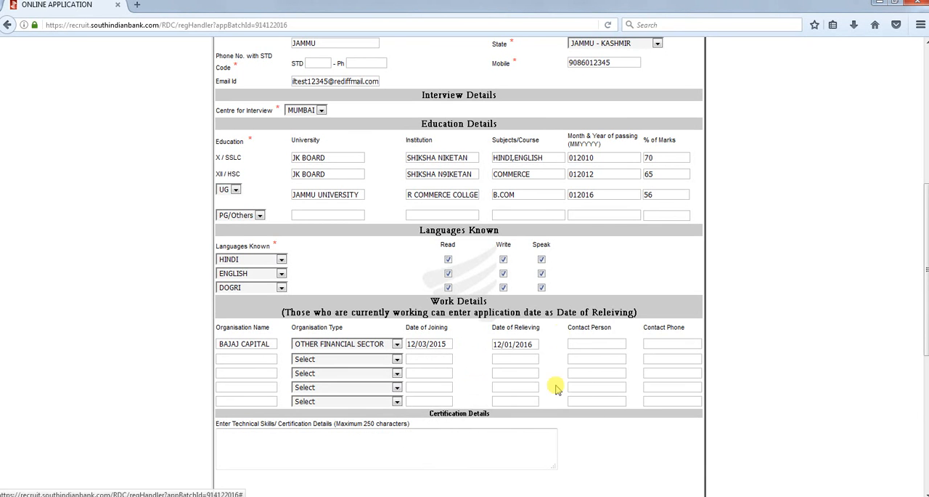
# Enter the contact person's name in the first work entry and go to the technical skills/certification details field
pyautogui.click(592, 344)
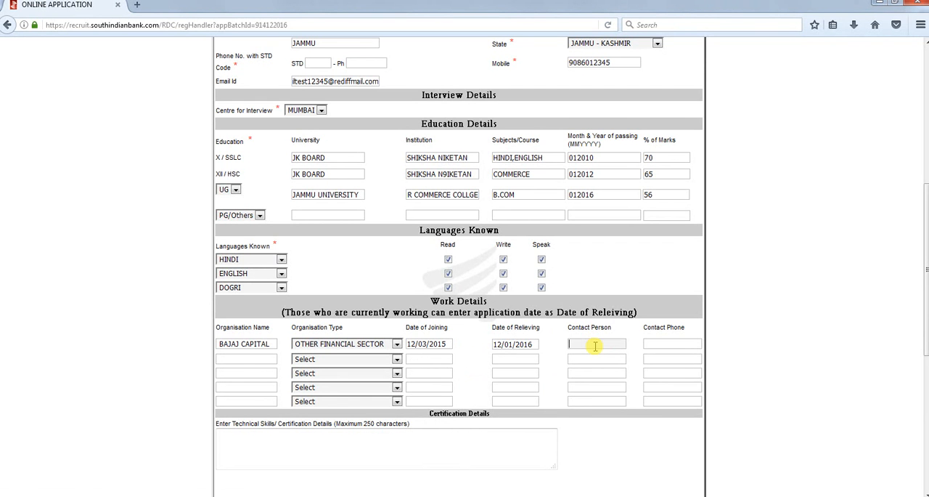
pyautogui.write('PVT')
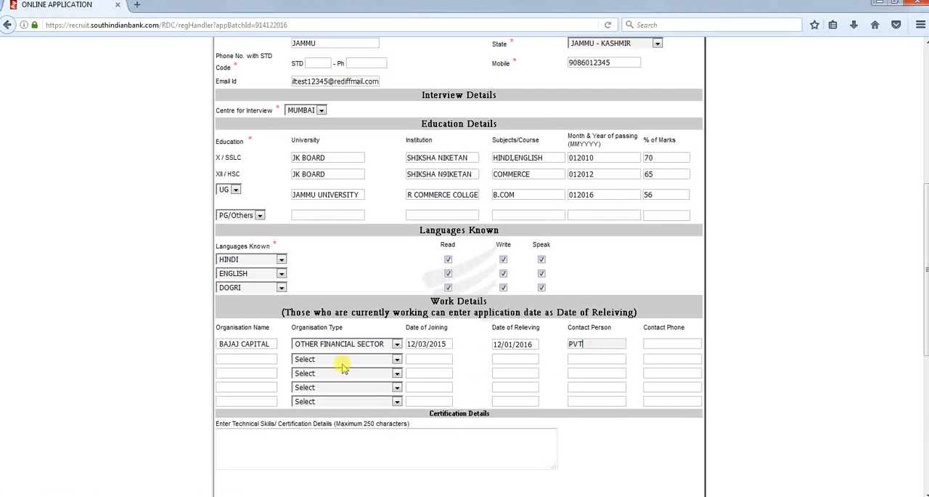
pyautogui.scroll(-2, 517, 386)
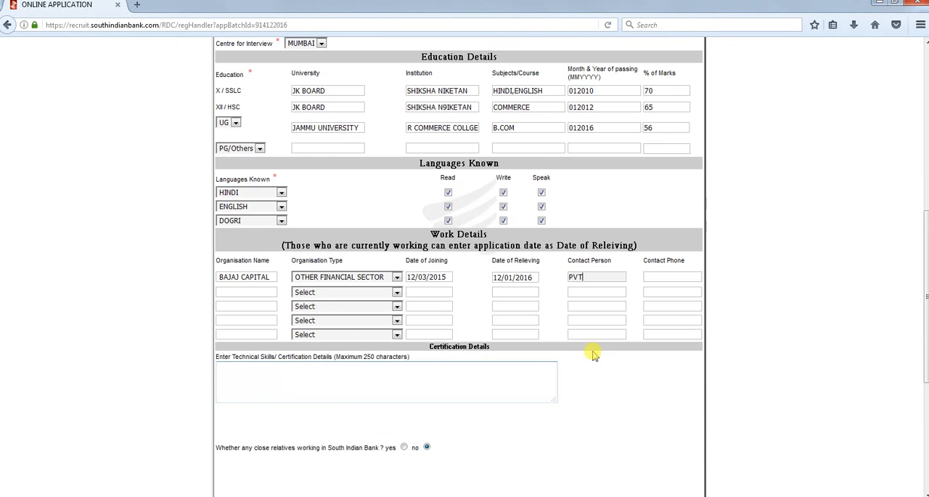
pyautogui.moveTo(597, 275); pyautogui.dragTo(552, 272)
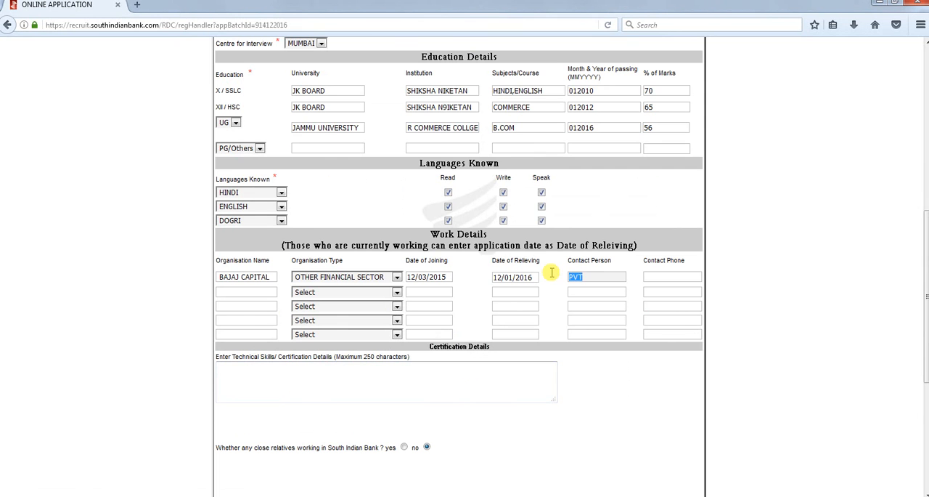
pyautogui.write('SURESH')
pyautogui.press('Tab')
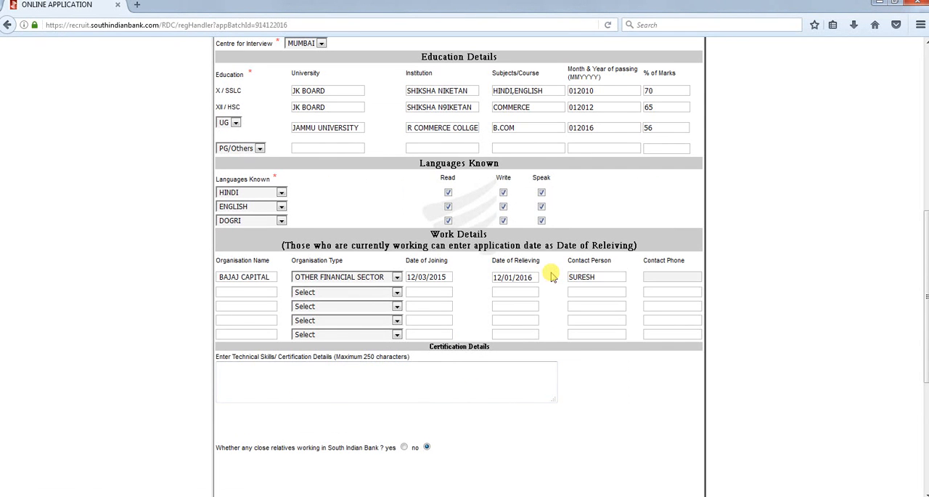
pyautogui.click(277, 377)
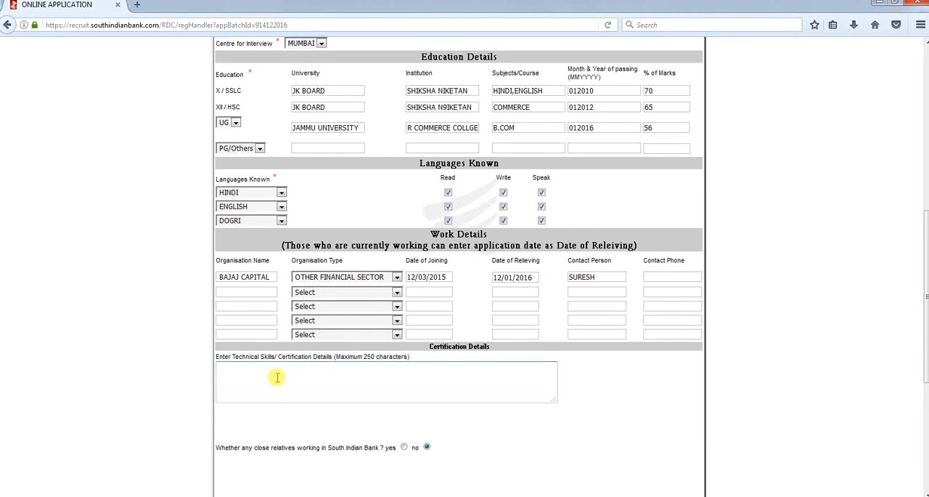
# Enter HAVING GOOD SKILLS NAD AARD WINNING PROJECT as the technical skills/certification details
pyautogui.write('HAVI')
pyautogui.write('NG GOO')
pyautogui.write('D SKILLS')
pyautogui.write(' NAD AN')
pyautogui.write('RD')
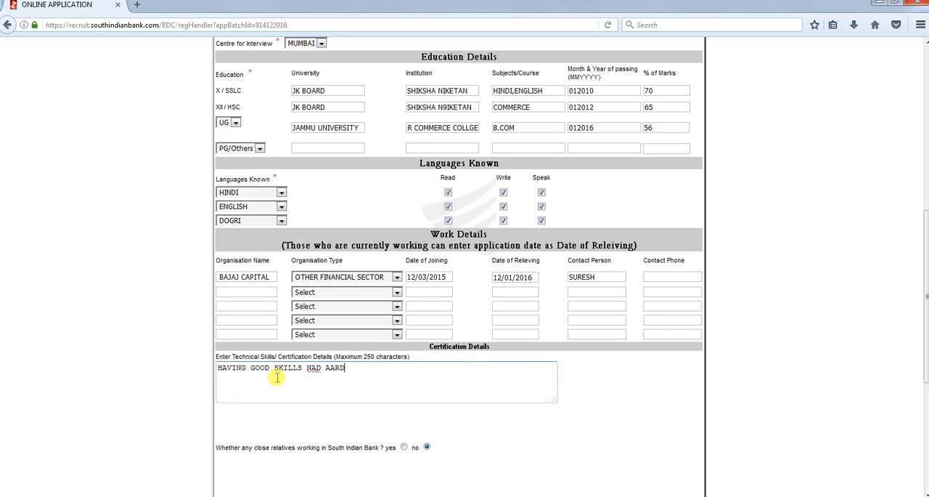
pyautogui.write(' WINNING PROJECT')
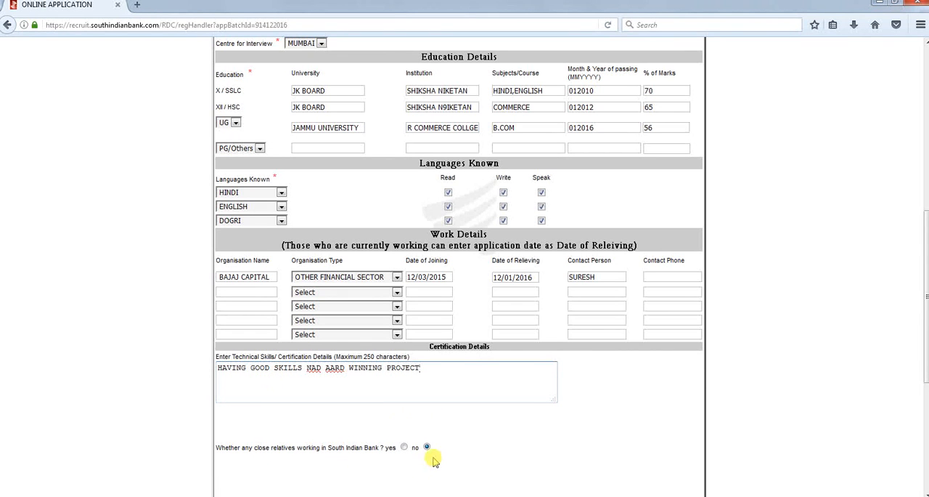
# Choose the image 10 to 12 kb from the test folder on the software (F:) drive as the photograph
pyautogui.scroll(-5, 498, 458)
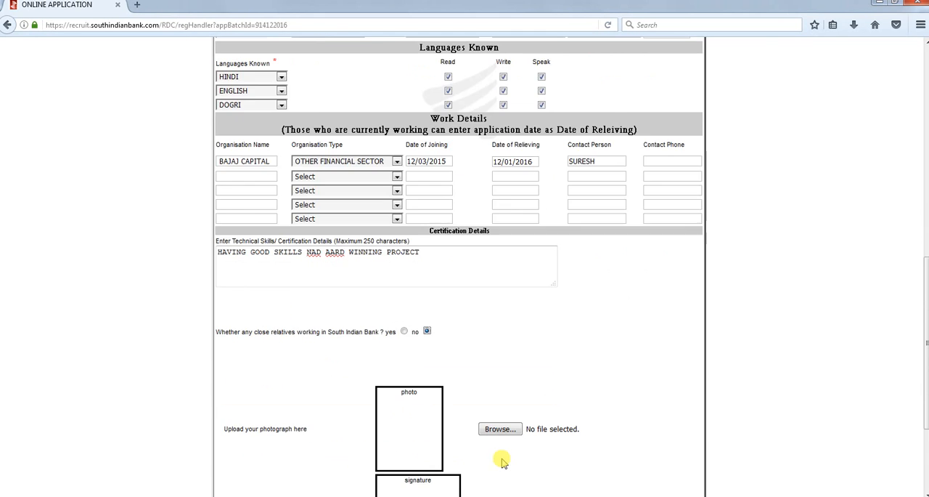
pyautogui.click(497, 345)
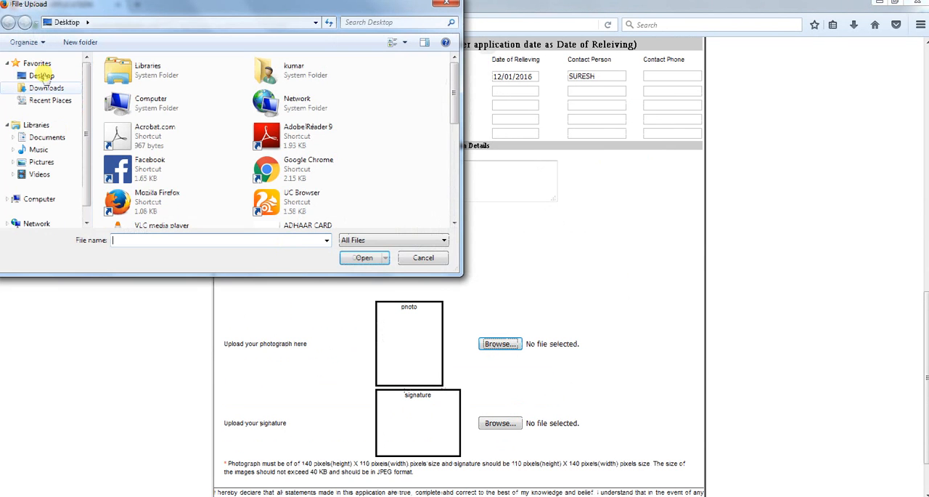
pyautogui.click(41, 76)
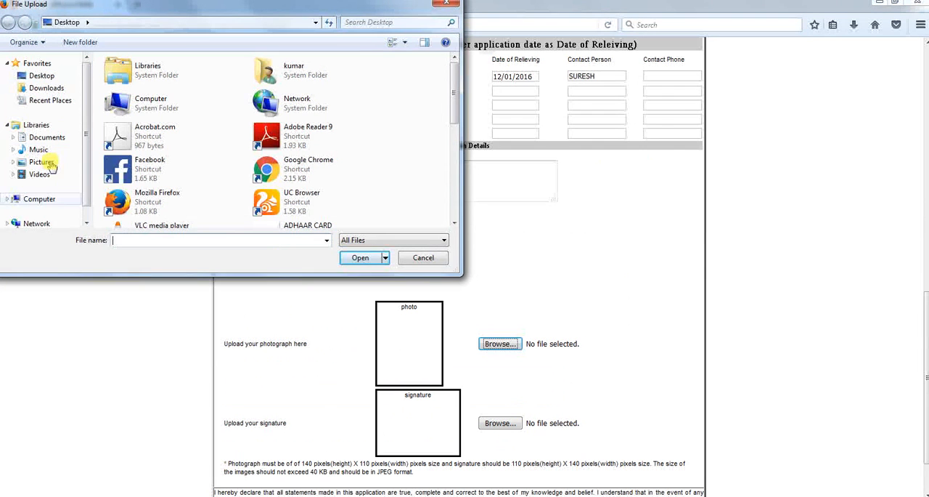
pyautogui.click(40, 201)
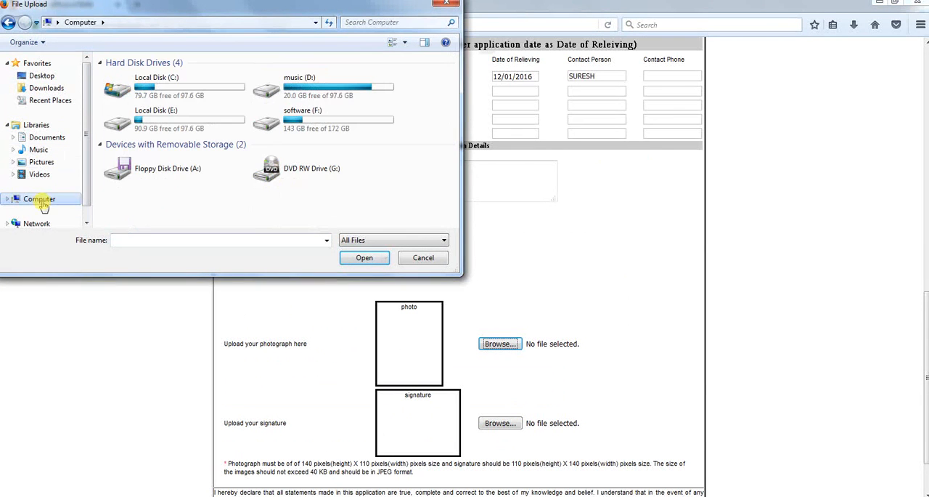
pyautogui.doubleClick(351, 116)
pyautogui.click(136, 101)
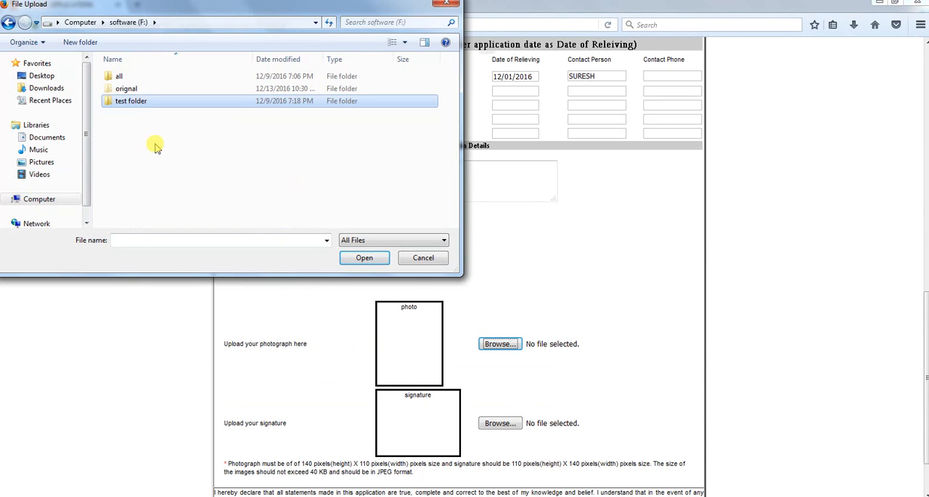
pyautogui.doubleClick(132, 102)
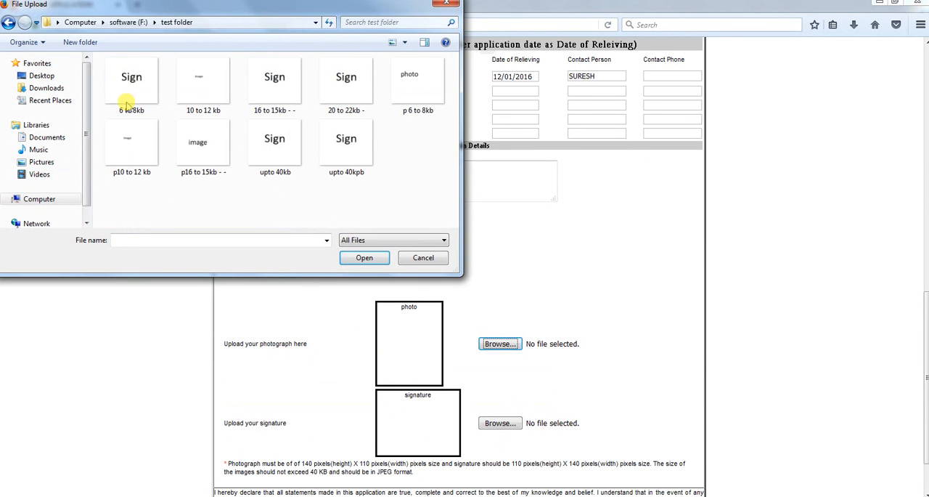
pyautogui.click(193, 87)
pyautogui.click(357, 258)
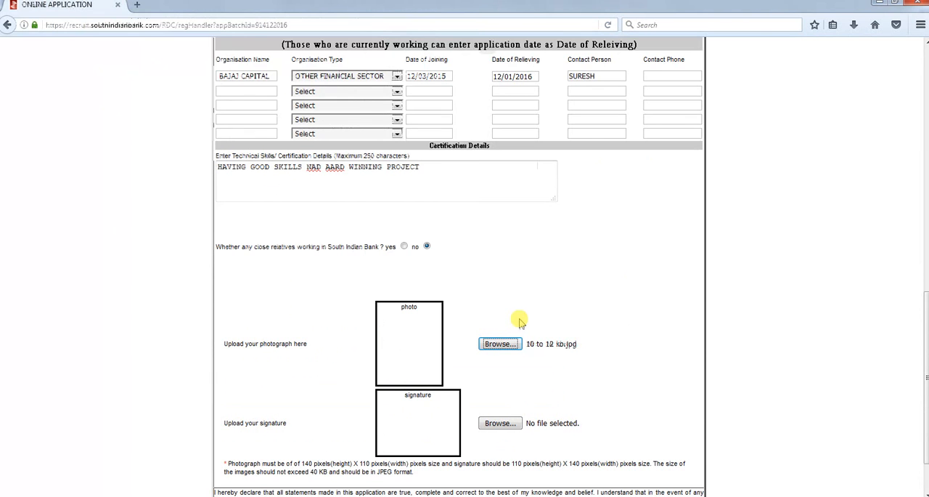
# Choose the image p16 to 15kb - - from the test folder as the signature
pyautogui.scroll(-2, 524, 334)
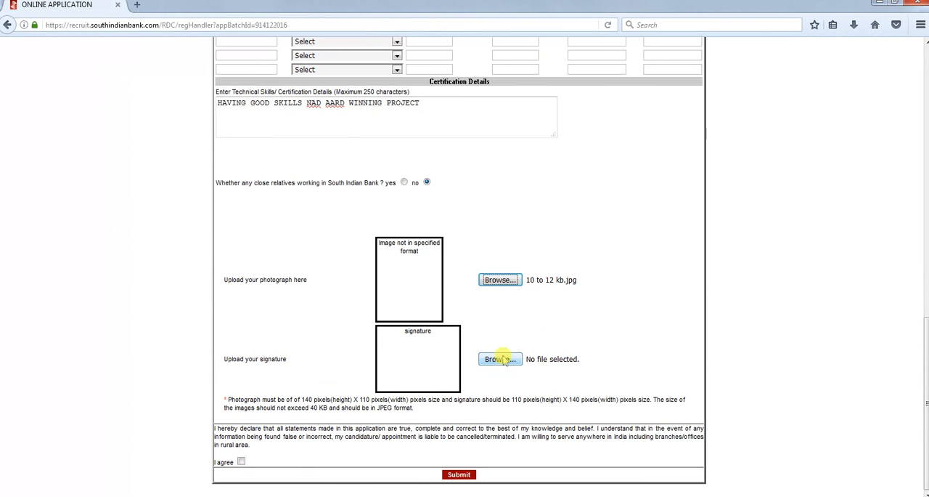
pyautogui.click(501, 359)
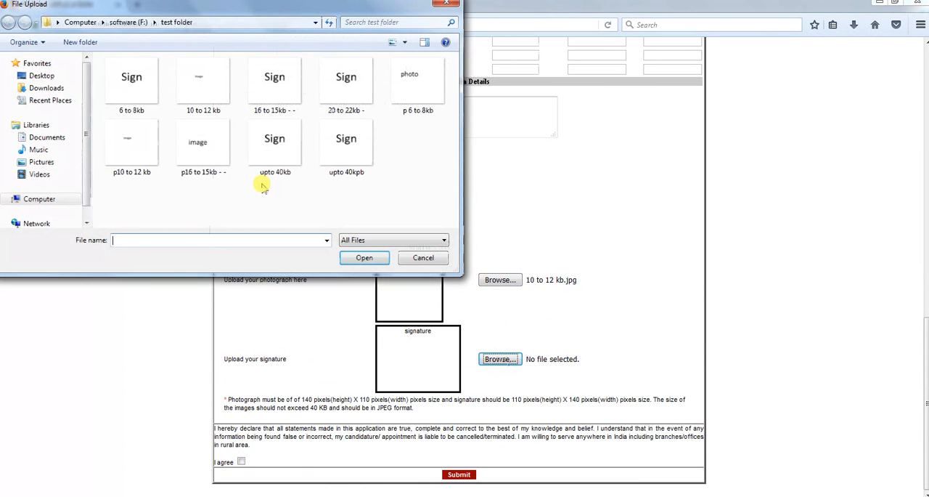
pyautogui.click(200, 145)
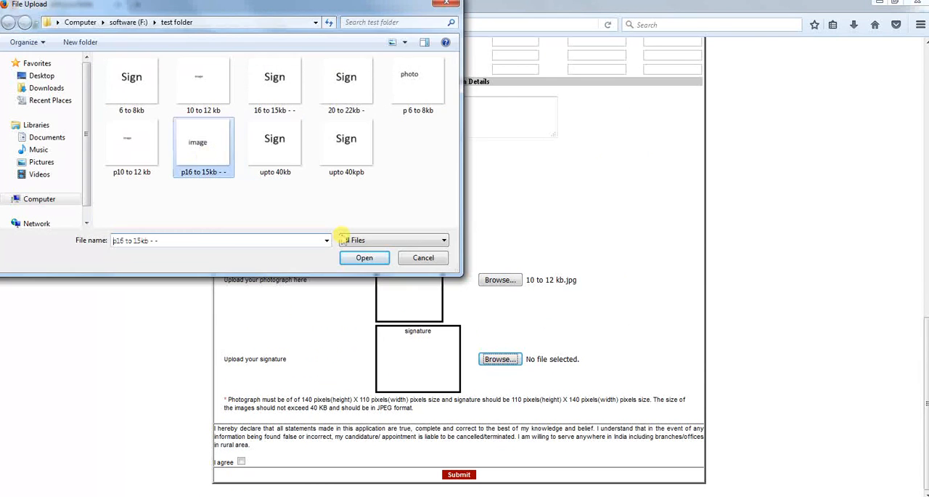
pyautogui.click(377, 260)
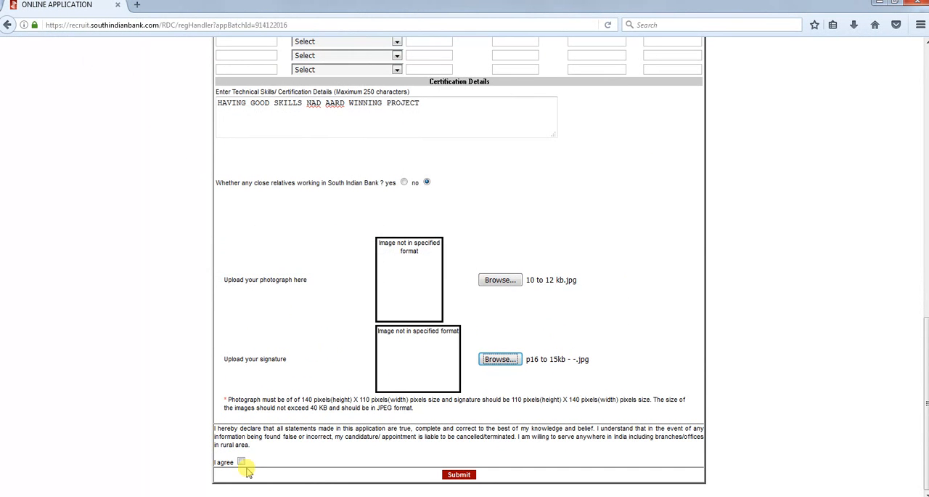
# Agree to the declaration and submit the application
pyautogui.click(242, 462)
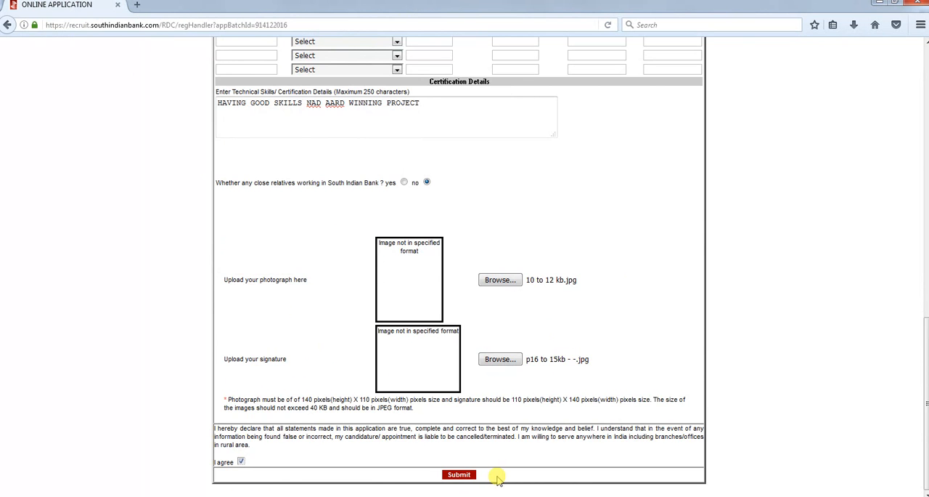
pyautogui.click(459, 474)
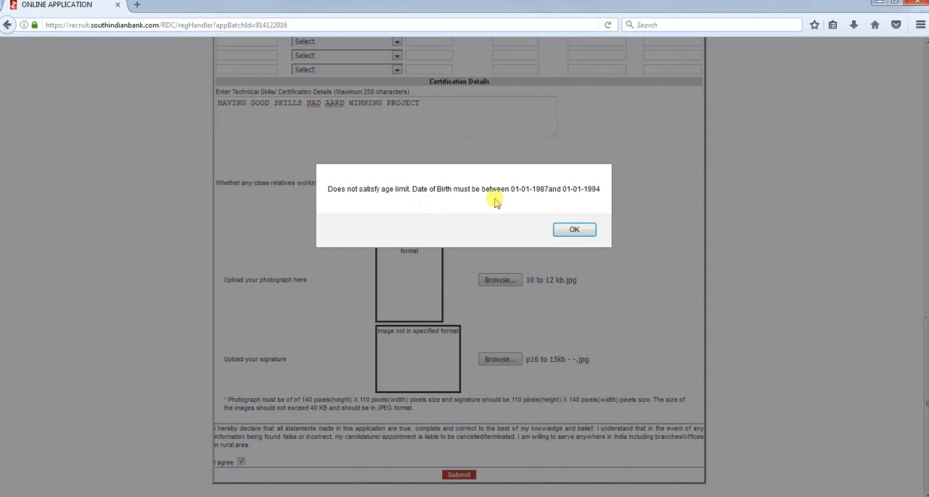
pyautogui.click(573, 230)
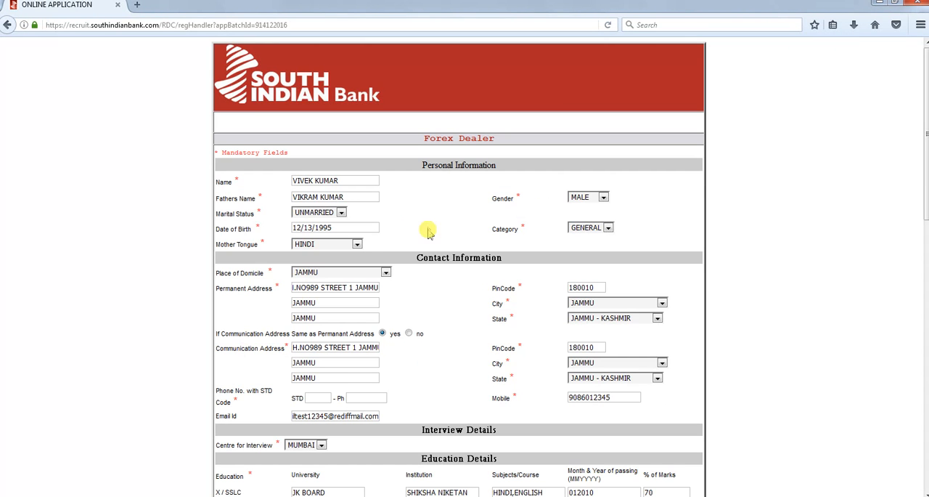
# Try to change the year of the date of birth and resubmit the application
pyautogui.click(343, 230)
pyautogui.click(334, 239)
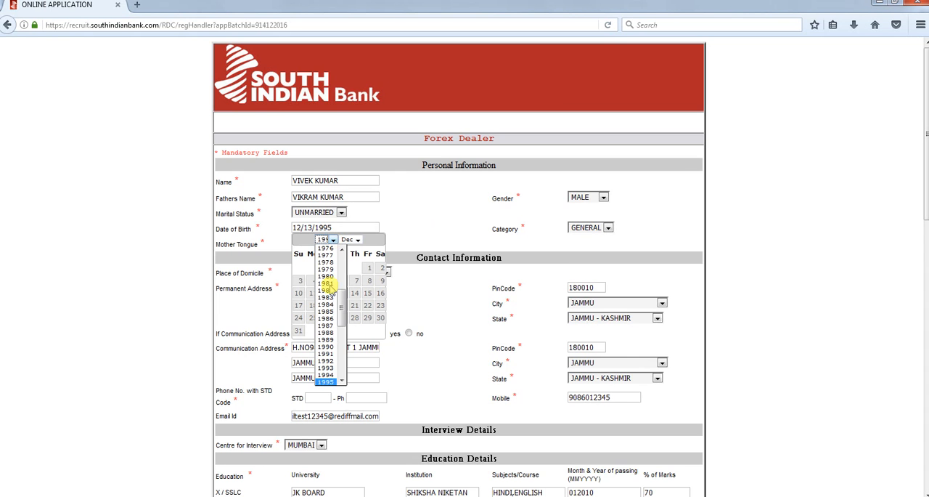
pyautogui.click(329, 376)
pyautogui.scroll(-2, 453, 365)
pyautogui.scroll(-7, 456, 367)
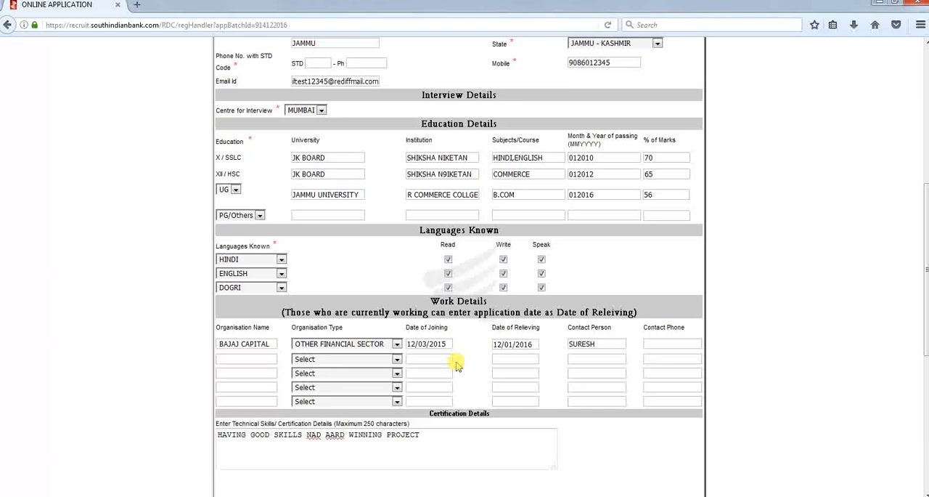
pyautogui.scroll(-7, 456, 365)
pyautogui.scroll(-2, 488, 466)
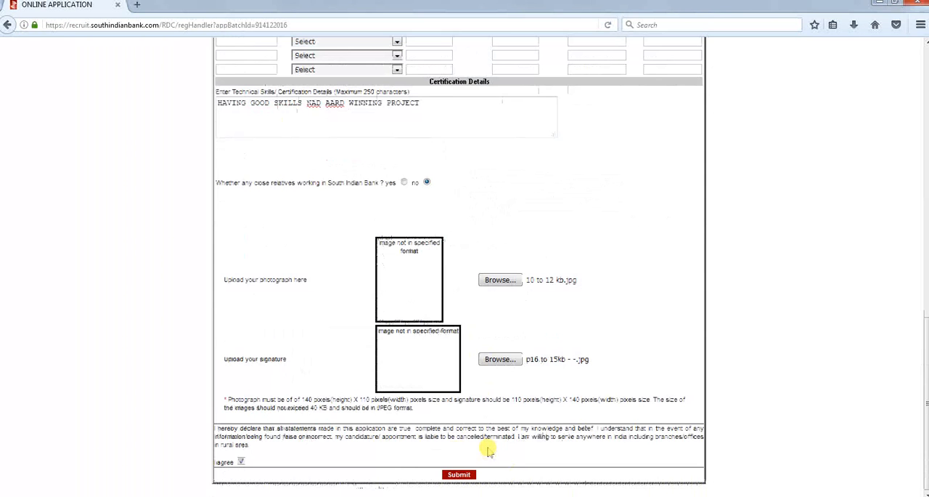
pyautogui.click(459, 474)
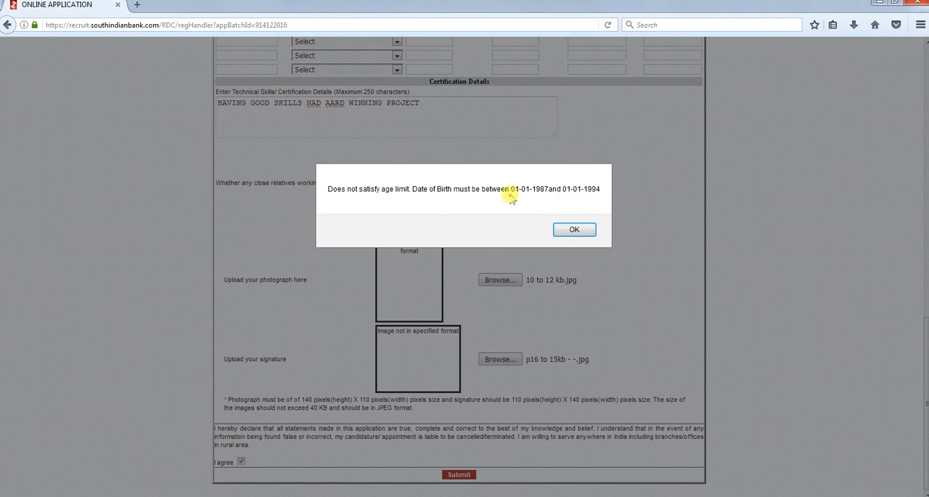
pyautogui.click(576, 231)
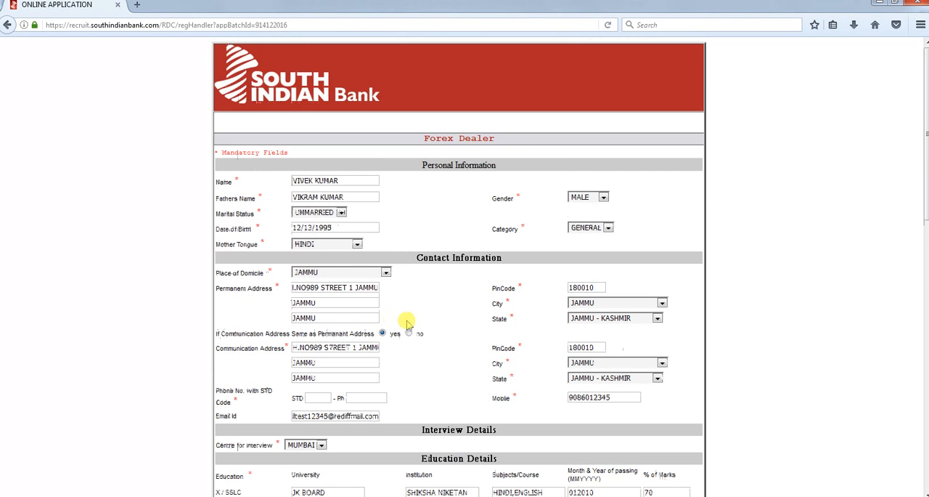
# Set the date of birth to a day within the permitted age range and submit the application again
pyautogui.click(337, 228)
pyautogui.click(331, 242)
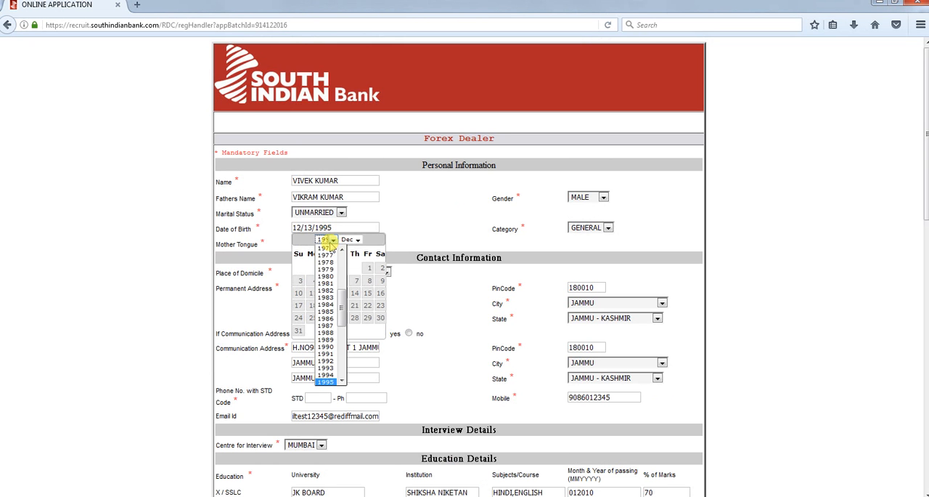
pyautogui.click(334, 368)
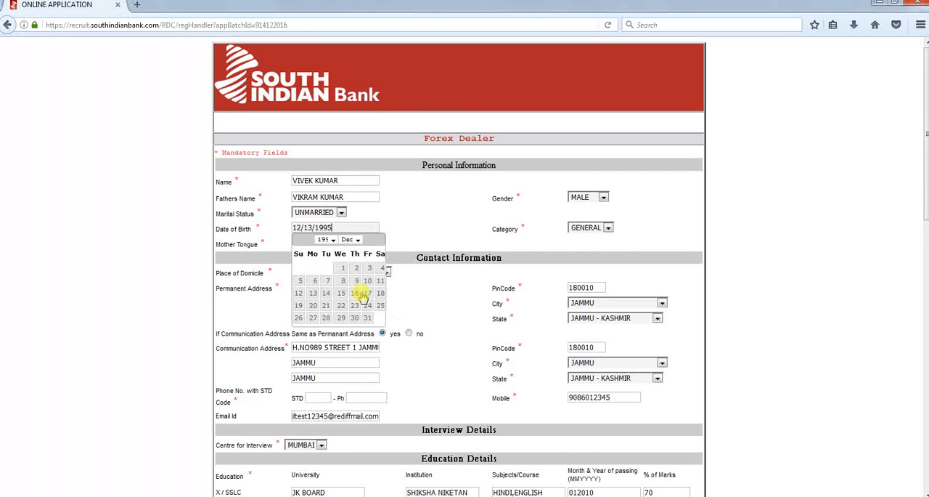
pyautogui.click(357, 280)
pyautogui.scroll(-10, 435, 375)
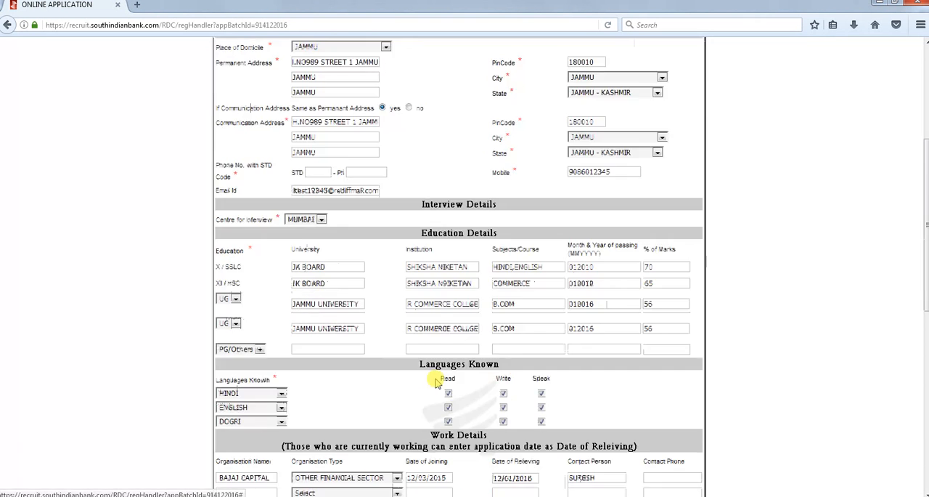
pyautogui.scroll(-2, 435, 379)
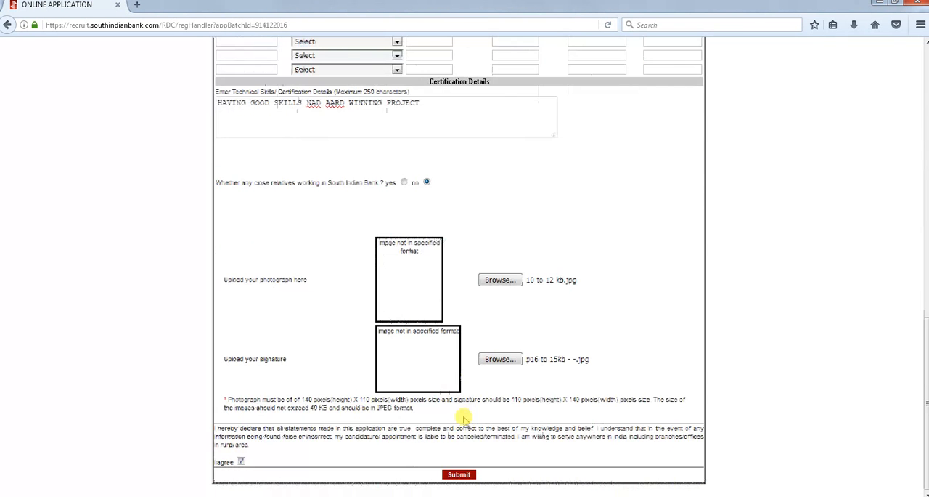
pyautogui.click(459, 474)
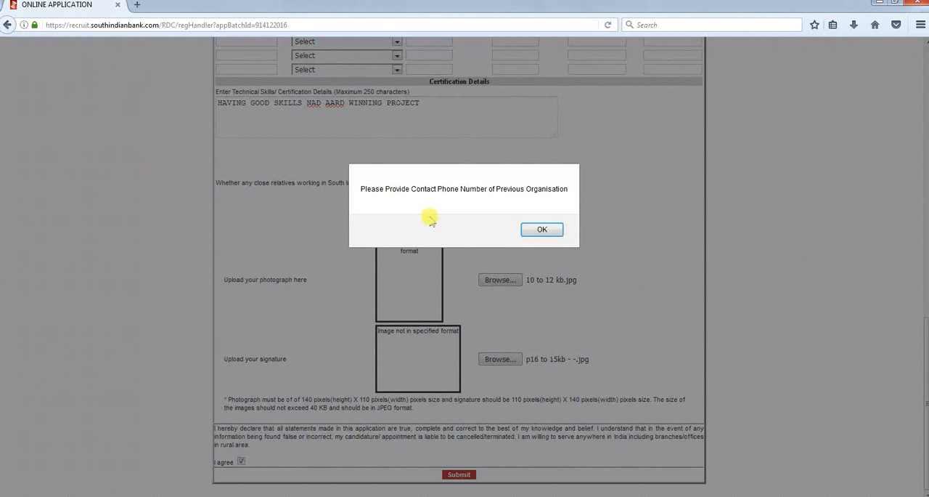
pyautogui.click(542, 230)
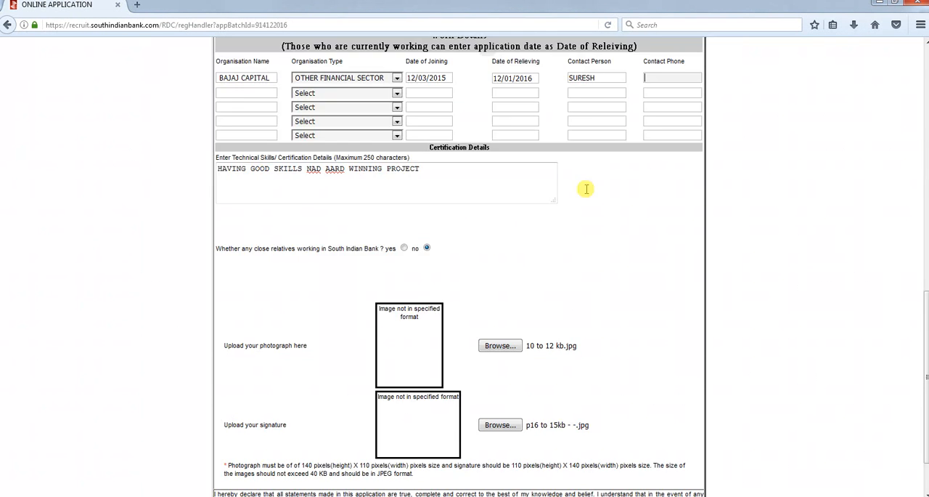
# Enter the contact phone number in the first work entry and resubmit the application
pyautogui.scroll(3, 586, 189)
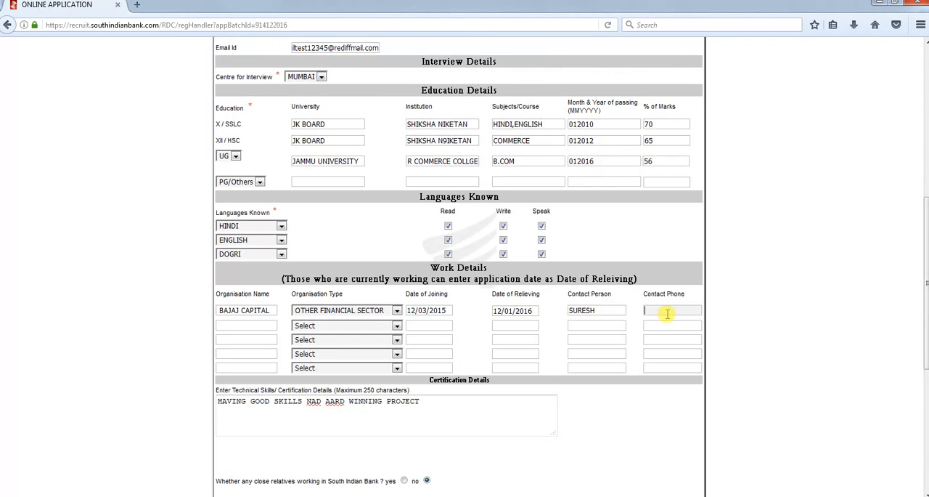
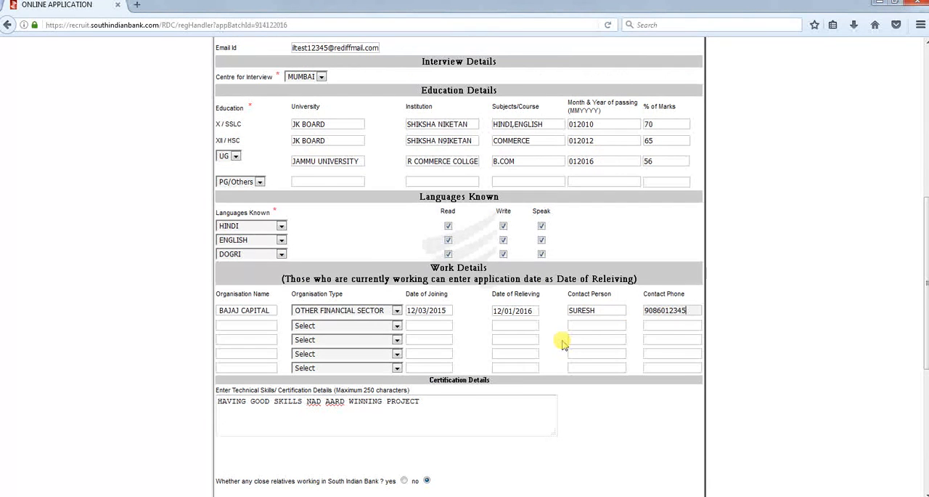
pyautogui.scroll(-7, 563, 344)
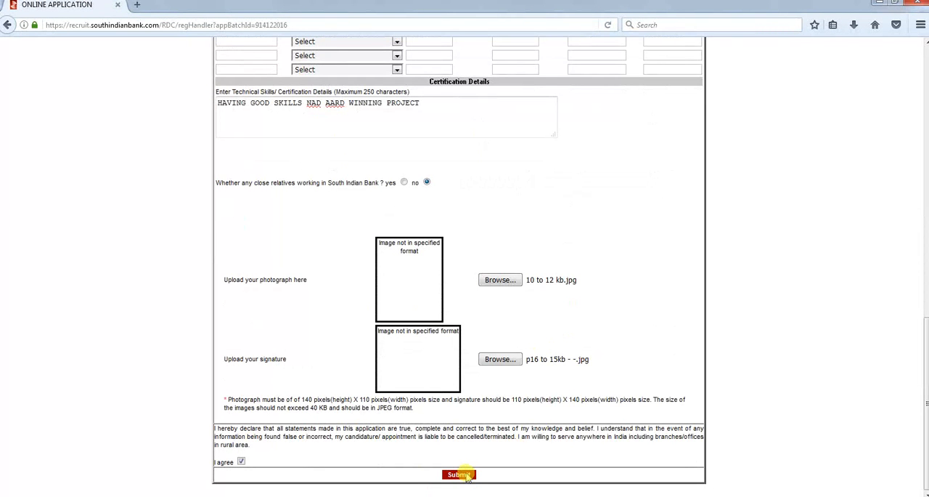
pyautogui.click(464, 475)
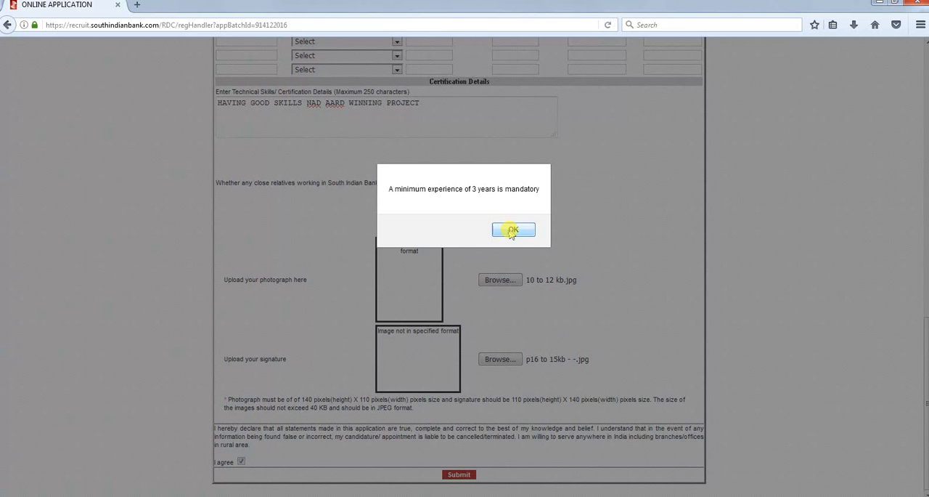
pyautogui.click(514, 229)
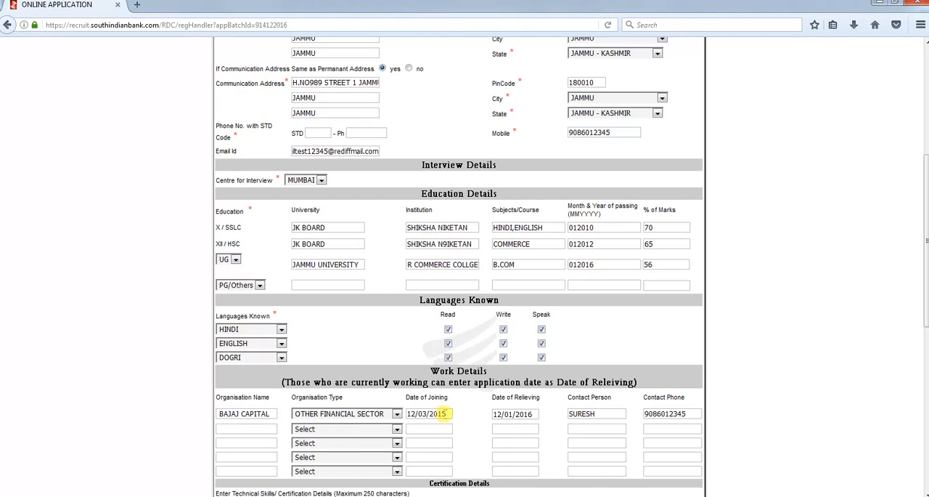
# Change the date of joining in the first work entry to 21 December and resubmit the application
pyautogui.click(451, 414)
pyautogui.click(440, 426)
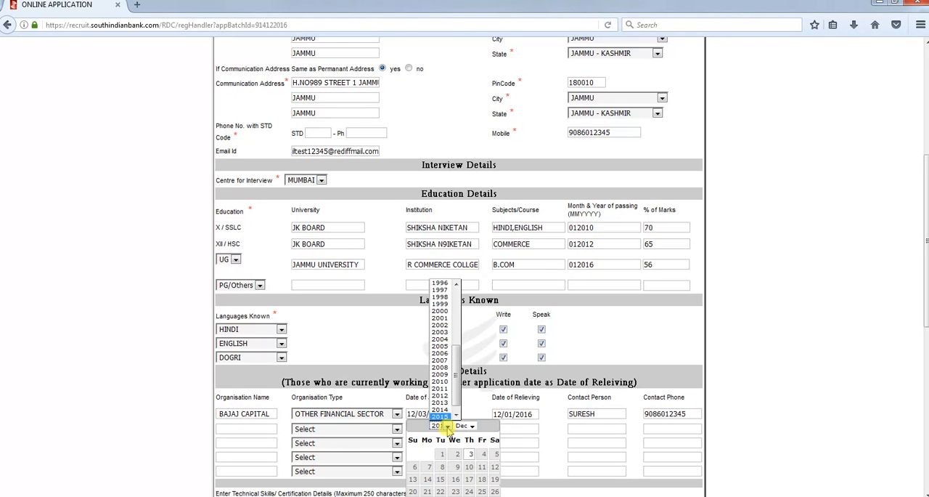
pyautogui.click(438, 416)
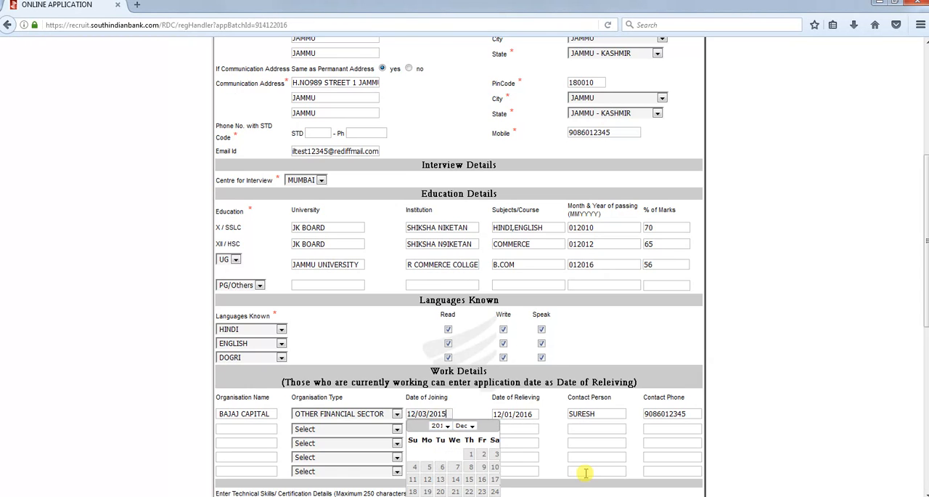
pyautogui.scroll(-5, 586, 476)
pyautogui.scroll(-3, 585, 473)
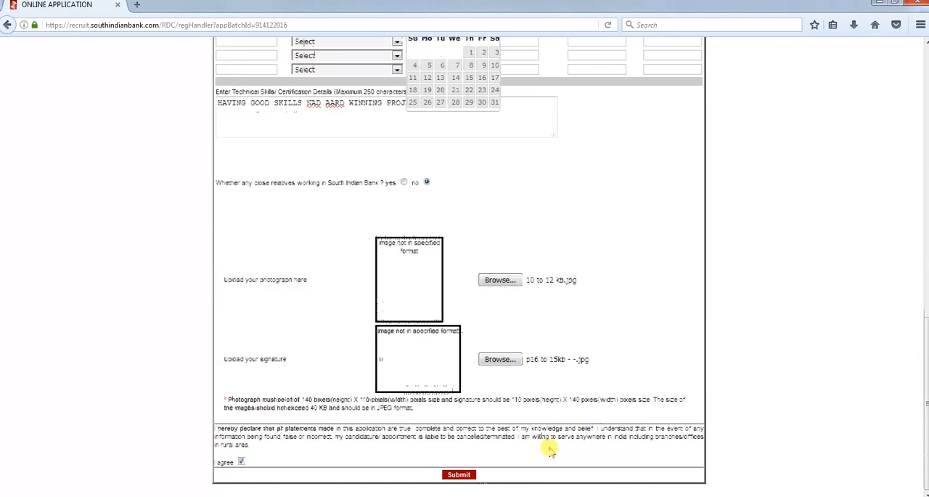
pyautogui.click(454, 91)
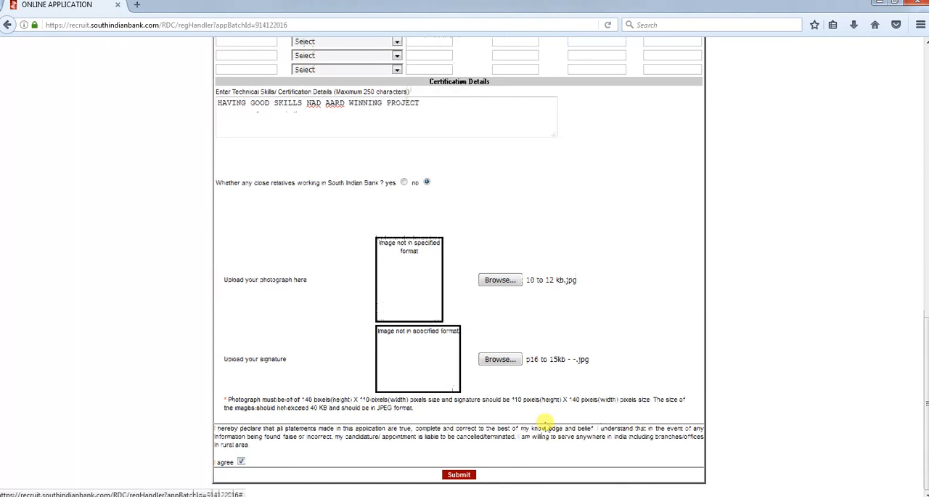
pyautogui.click(459, 476)
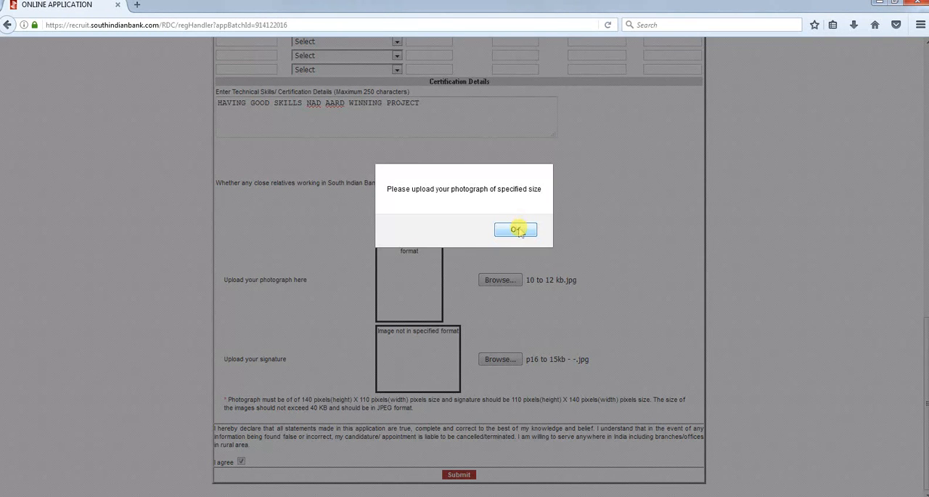
pyautogui.click(516, 230)
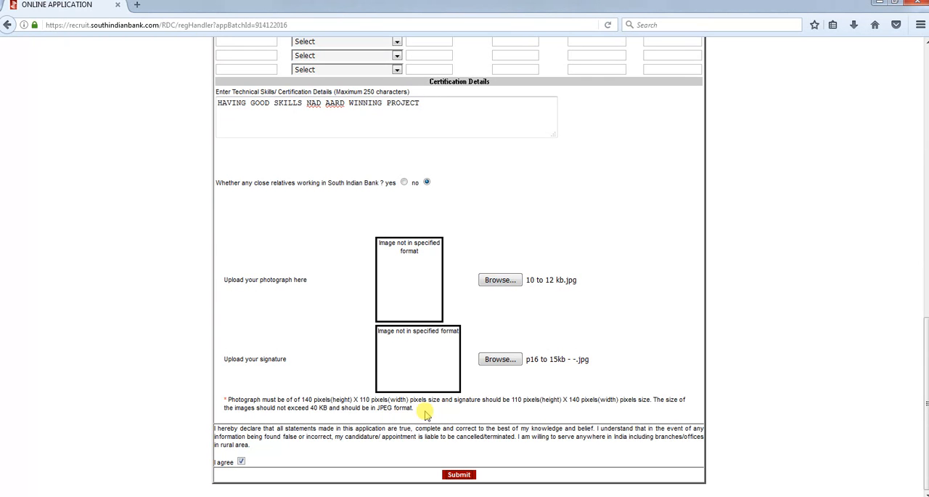
# Try uploading "20 to 22kb -.jpg" from the test folder as the photograph and resubmit the application
pyautogui.click(499, 280)
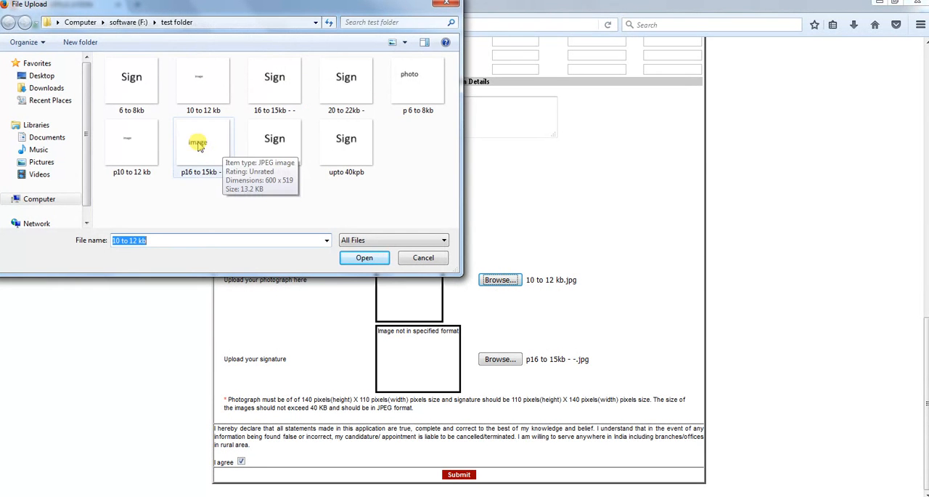
pyautogui.click(328, 84)
pyautogui.click(363, 258)
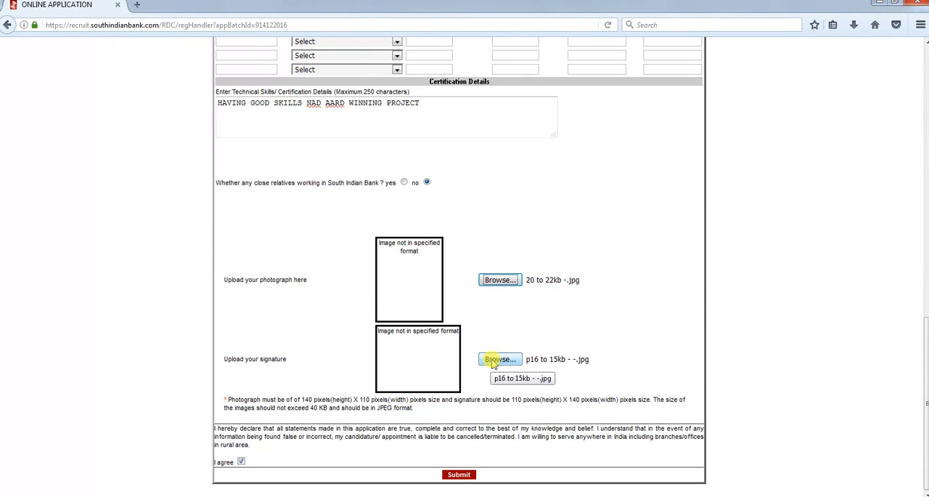
pyautogui.click(463, 477)
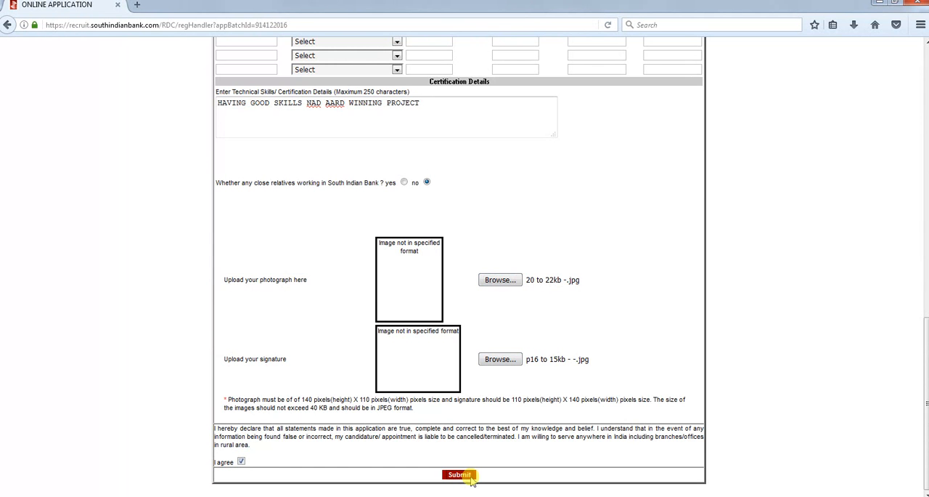
pyautogui.click(470, 477)
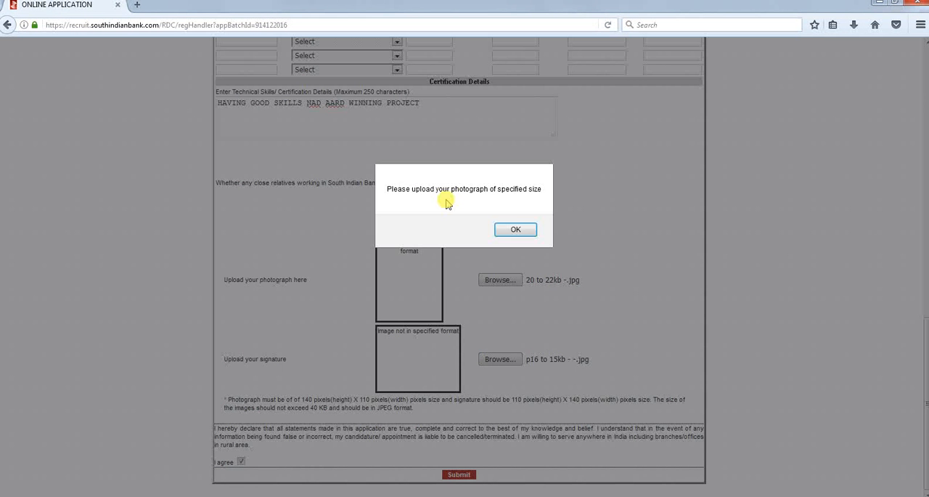
pyautogui.click(516, 230)
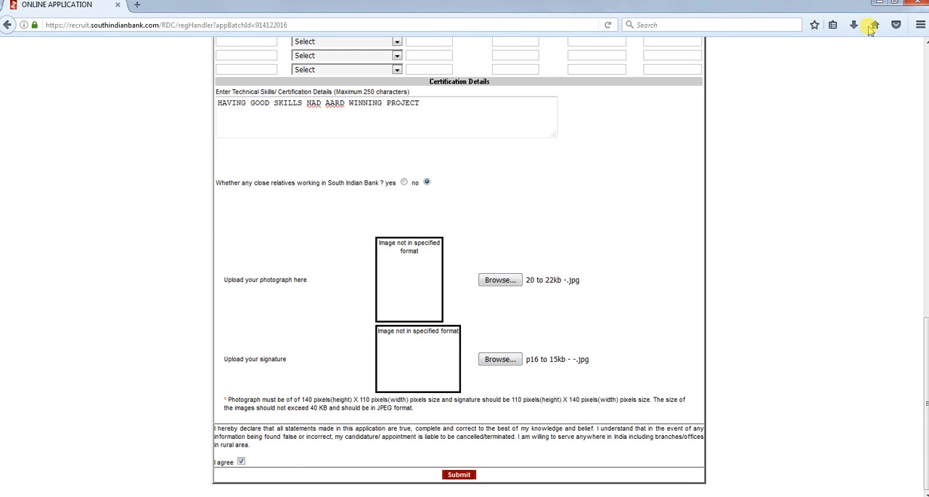
# Try uploading "20 to 22kb - - Copy.jpg" as the photograph and resubmit the application
pyautogui.click(880, 3)
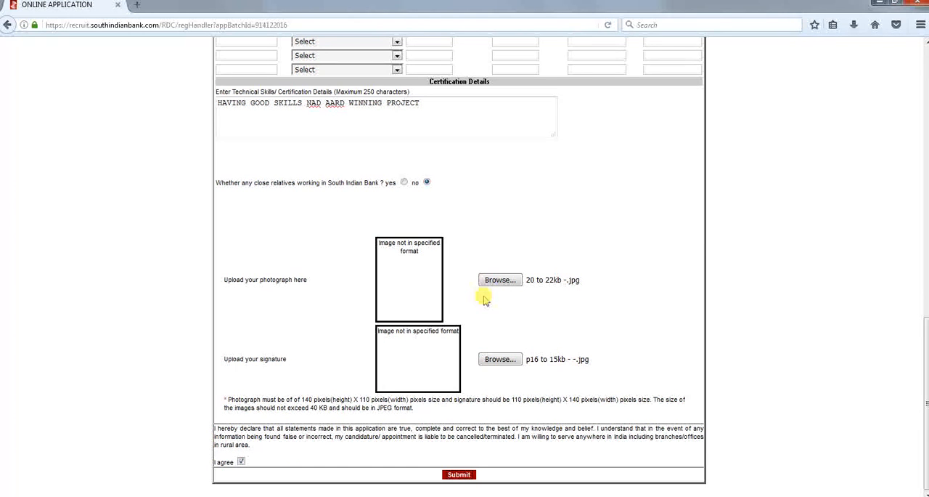
pyautogui.click(503, 280)
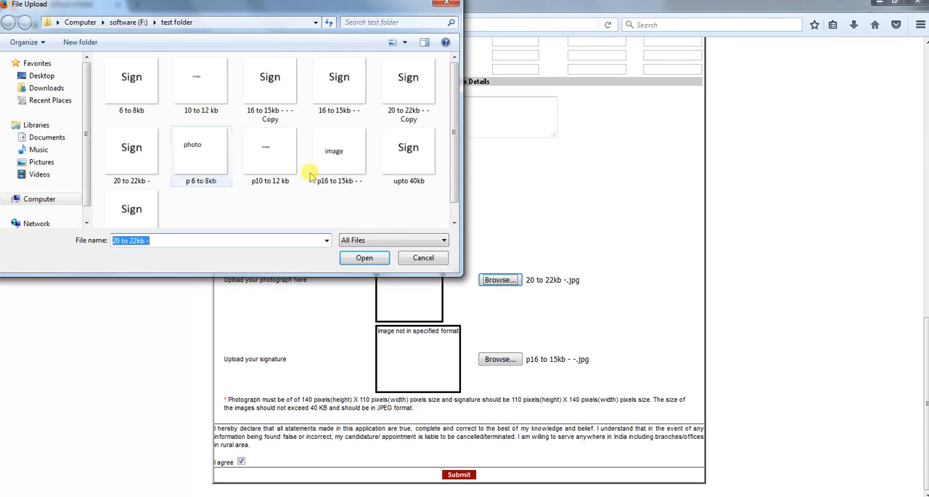
pyautogui.click(404, 109)
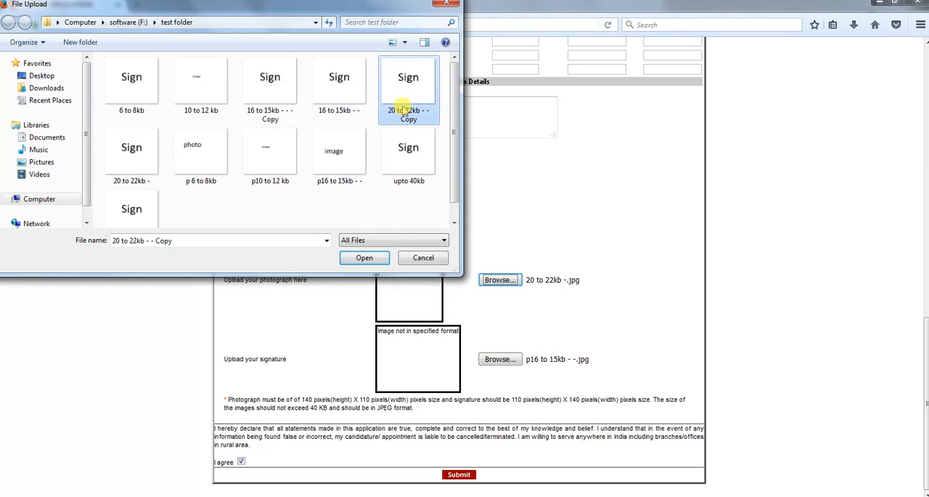
pyautogui.click(361, 258)
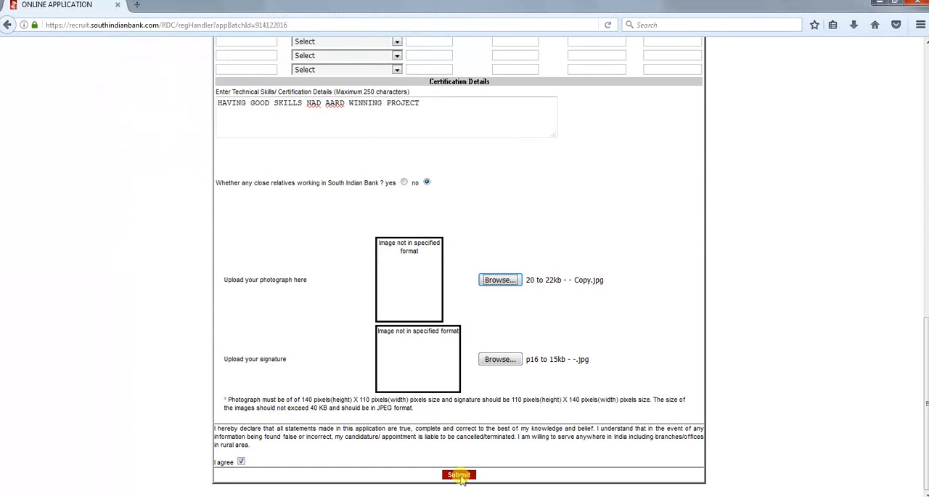
pyautogui.click(460, 475)
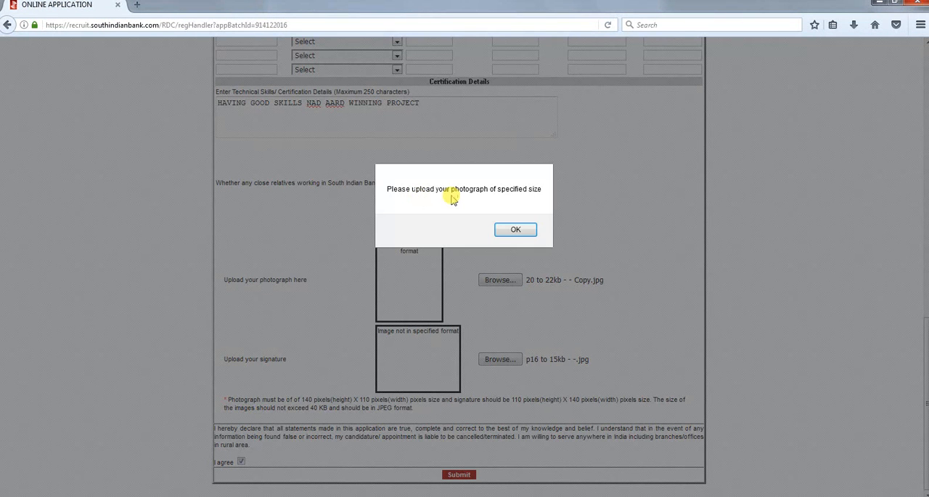
pyautogui.click(514, 230)
# Replace the signature image with "16 to 15kb - - - Copy.jpg" from the test folder
pyautogui.click(499, 360)
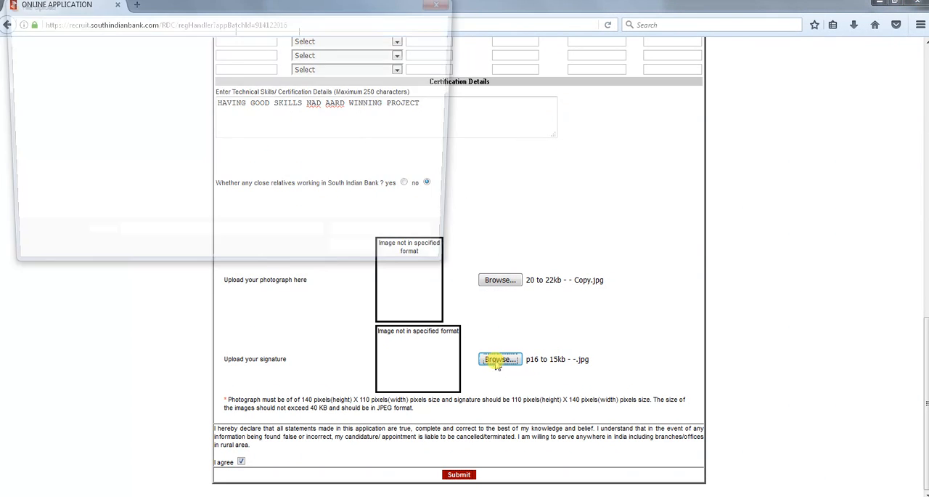
pyautogui.click(263, 99)
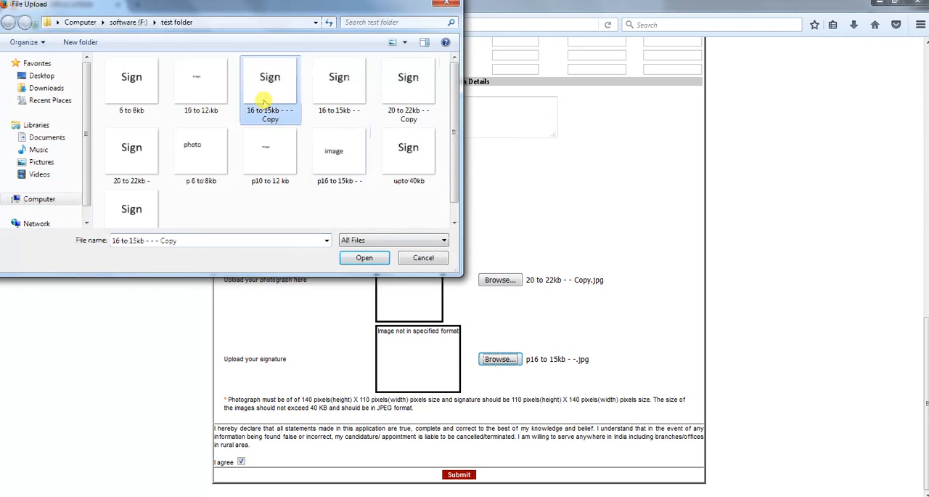
pyautogui.click(364, 257)
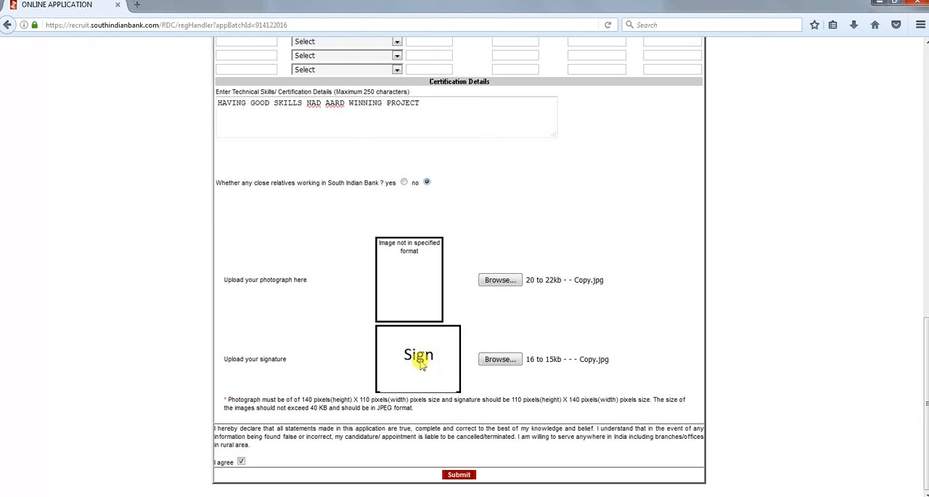
# Upload "16 to 15kb - - - Copy.jpg" as the photograph, then submit the application and confirm the submission
pyautogui.click(497, 283)
pyautogui.click(497, 283)
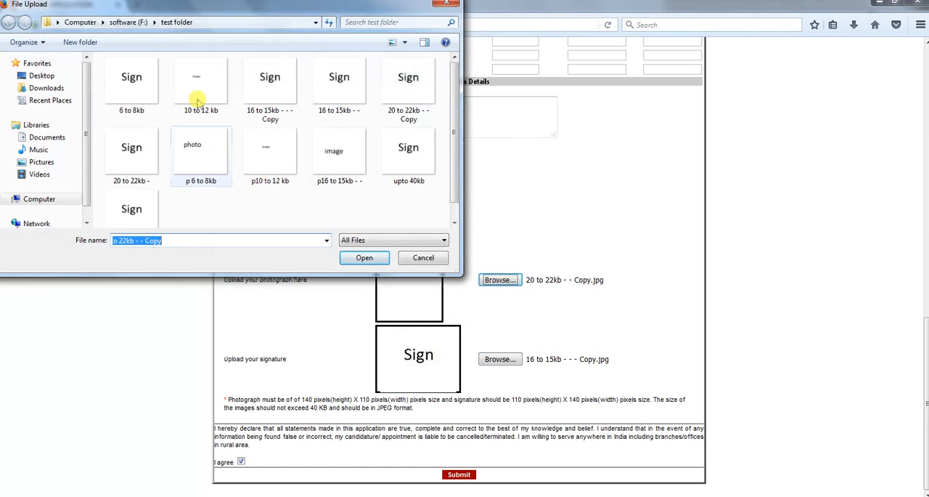
pyautogui.click(273, 97)
pyautogui.click(363, 260)
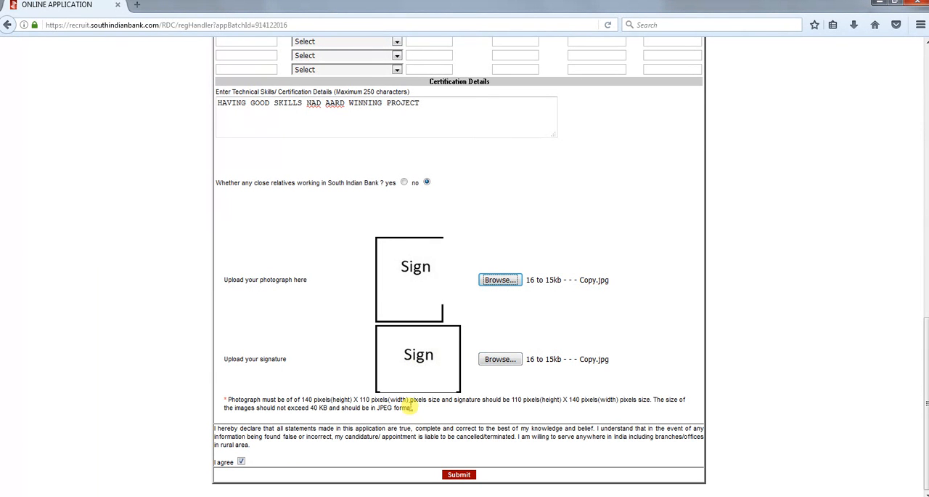
pyautogui.click(459, 477)
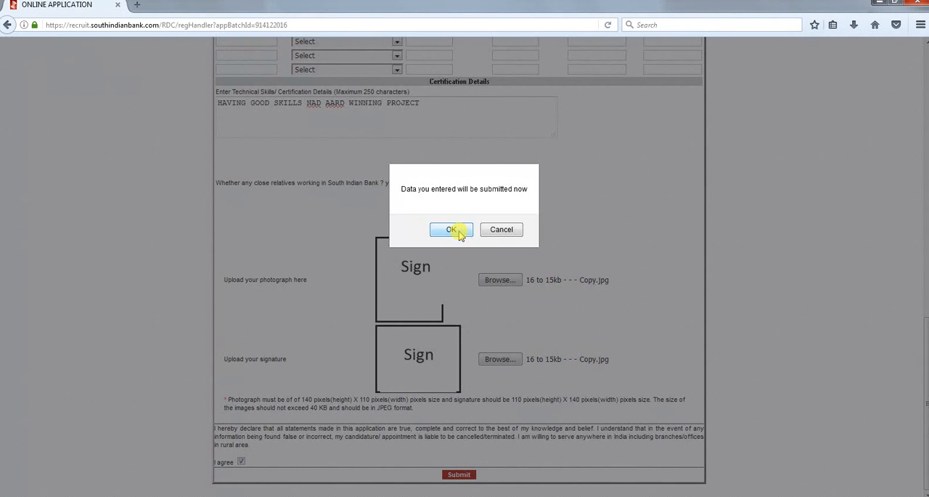
pyautogui.click(459, 231)
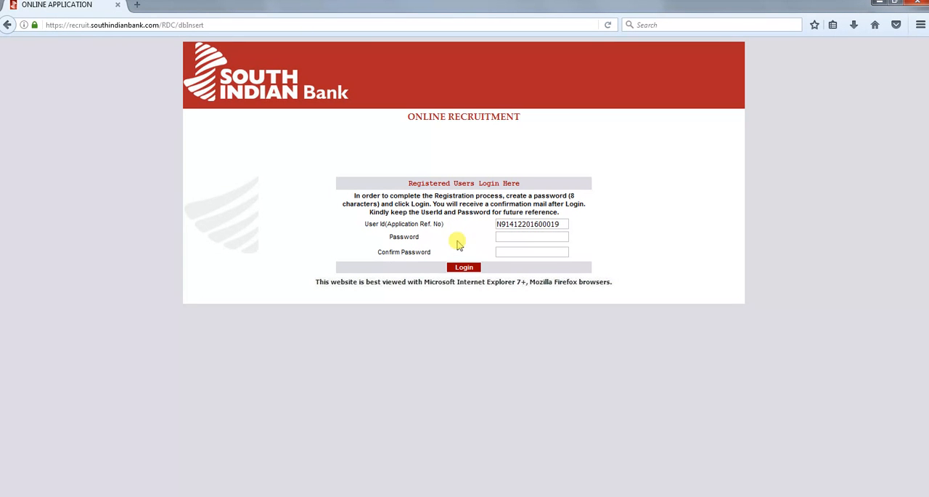
# Create and confirm an eight-character account password, log in, and dismiss the browser's offer to remember the login
pyautogui.click(511, 237)
pyautogui.write('•••')
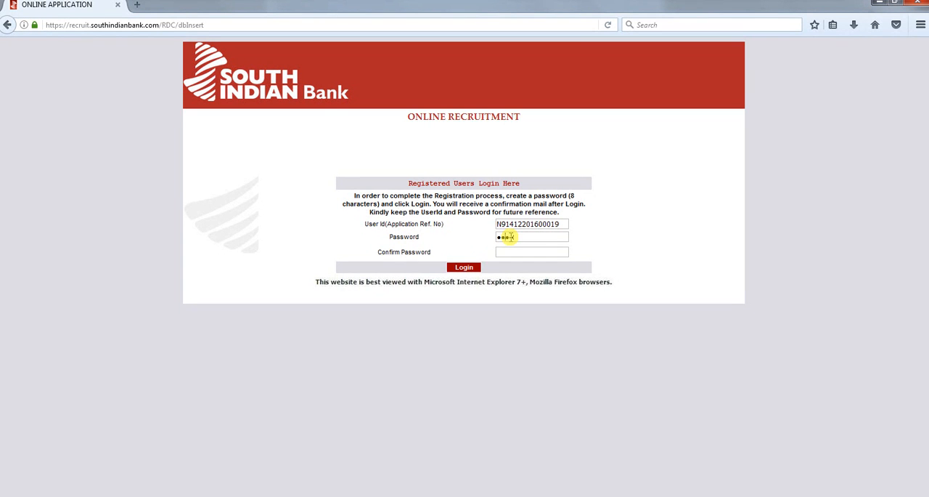
pyautogui.press('BackSpace')
pyautogui.press('BackSpace')
pyautogui.press('BackSpace')
pyautogui.write('****************')
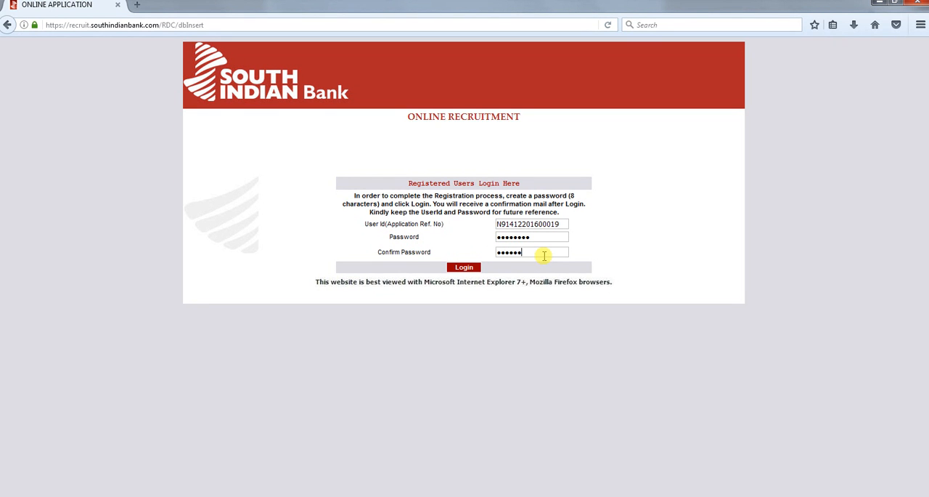
pyautogui.write('*')
pyautogui.click(471, 270)
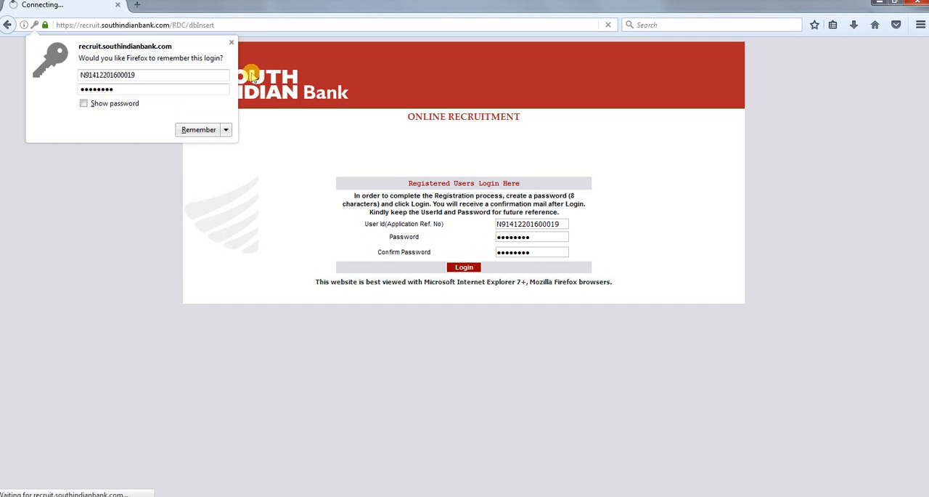
pyautogui.click(232, 44)
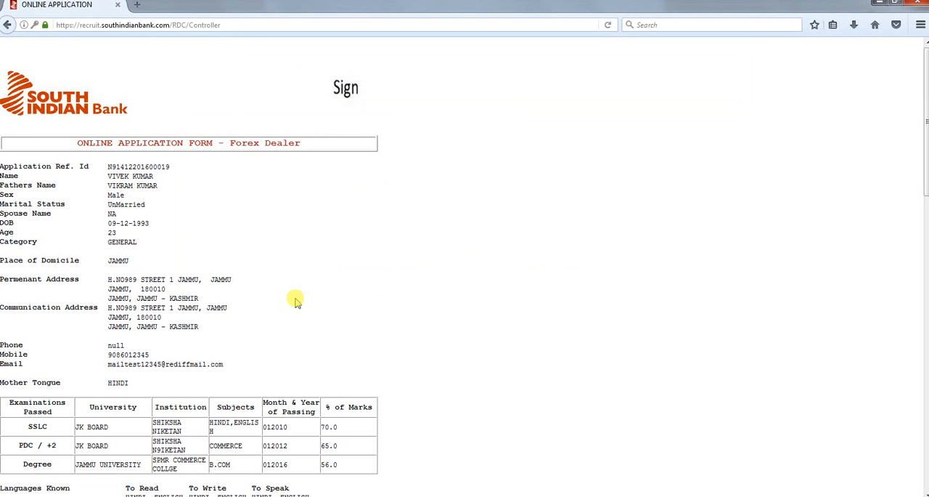
# Review the submitted Forex Dealer application form and the bank and candidate copies of the fee payment voucher
pyautogui.scroll(-15, 296, 304)
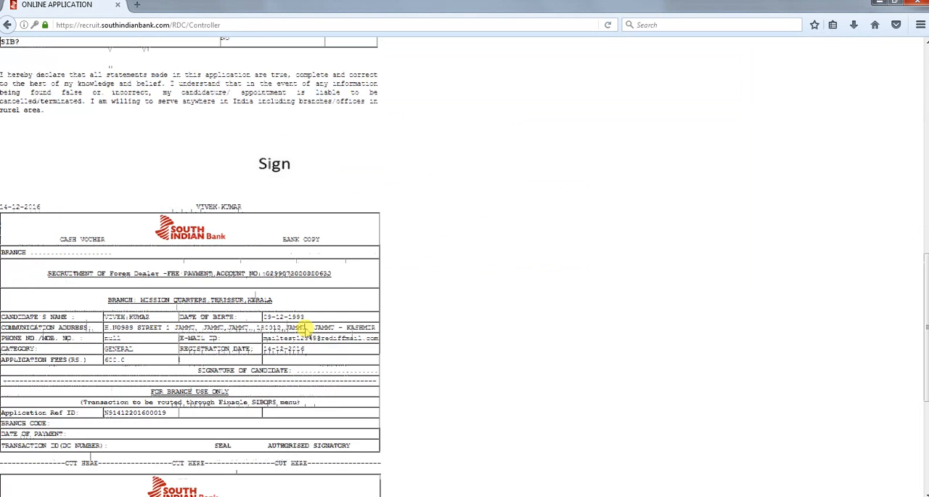
pyautogui.scroll(-5, 305, 329)
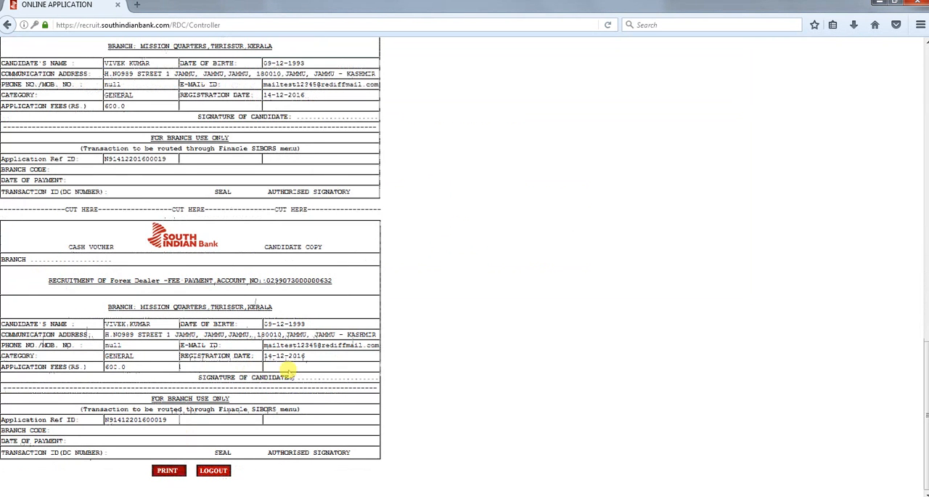
pyautogui.scroll(4, 290, 371)
pyautogui.scroll(9, 289, 371)
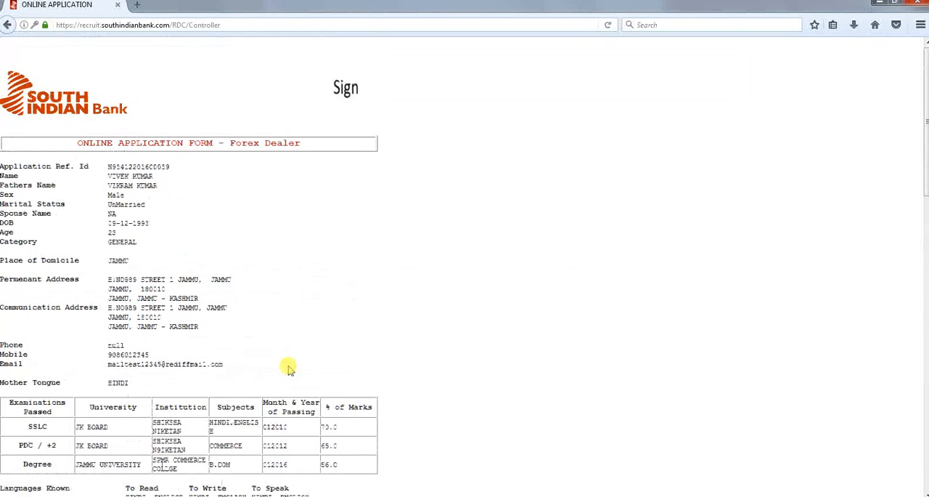
pyautogui.scroll(-6, 288, 366)
pyautogui.scroll(-6, 289, 367)
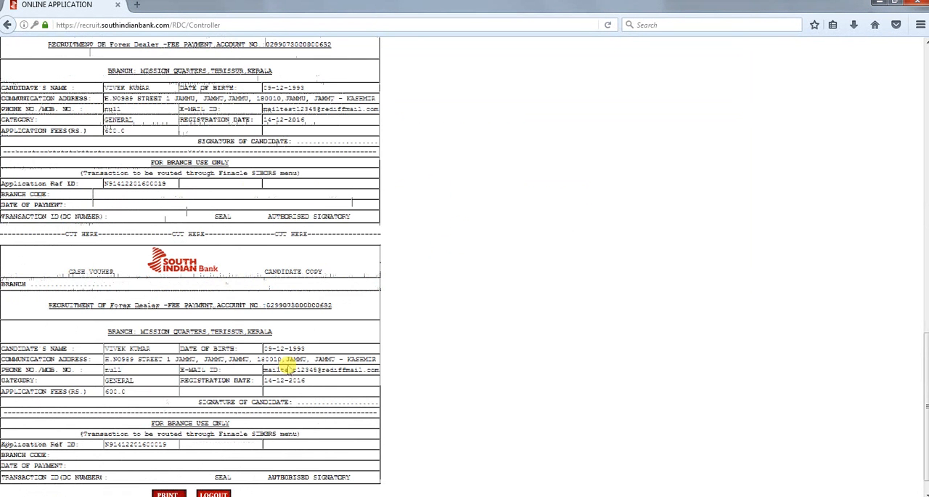
pyautogui.scroll(-1, 289, 366)
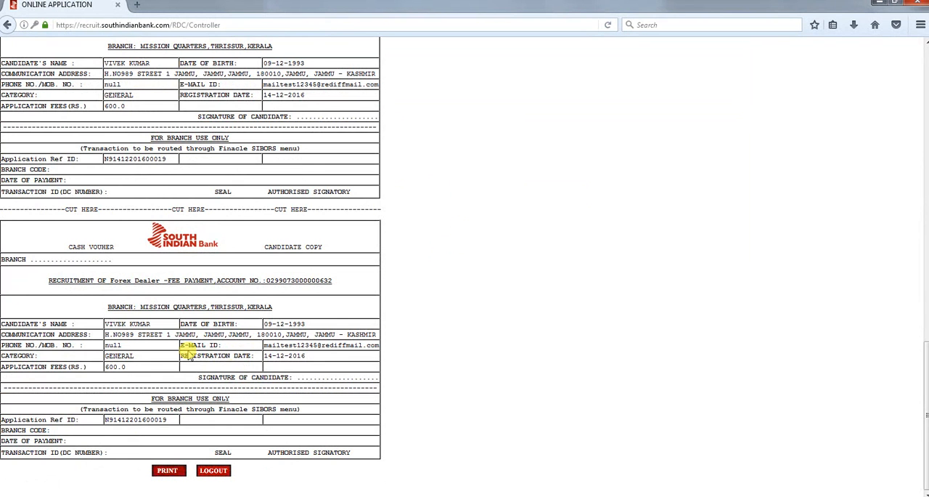
pyautogui.scroll(3, 245, 352)
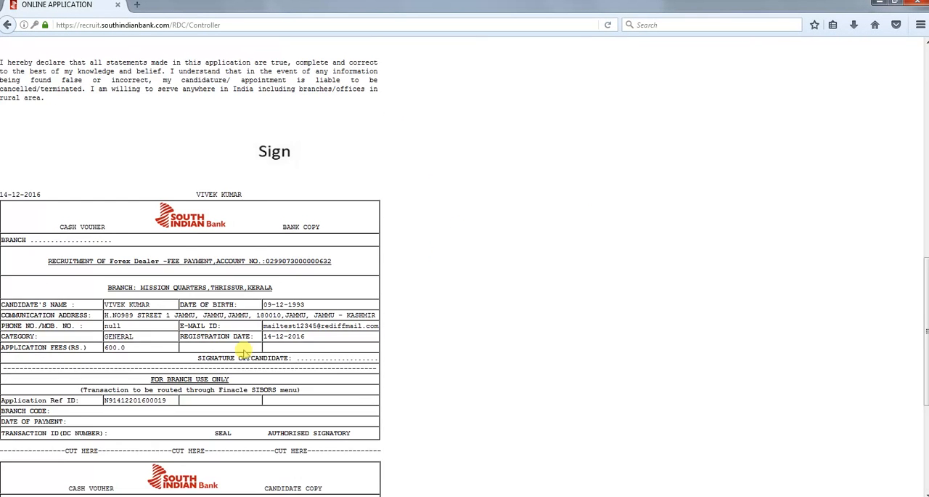
pyautogui.scroll(8, 245, 352)
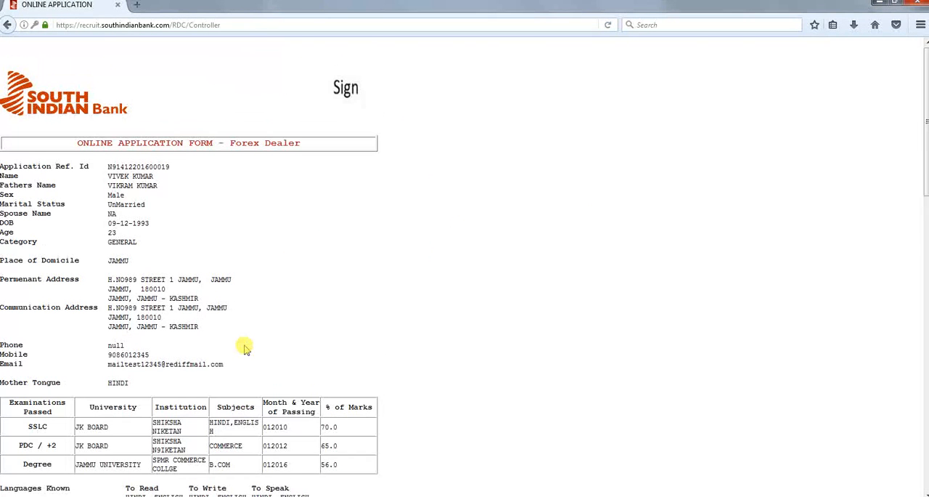